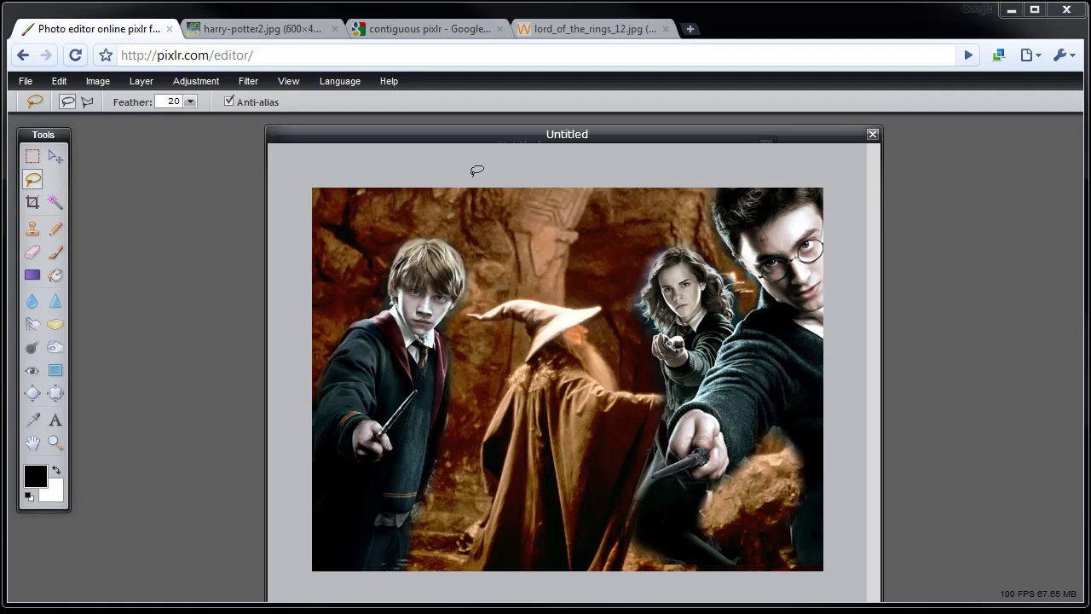
Switch from the Lasso to the Move tool in the Tools panel
click(55, 157)
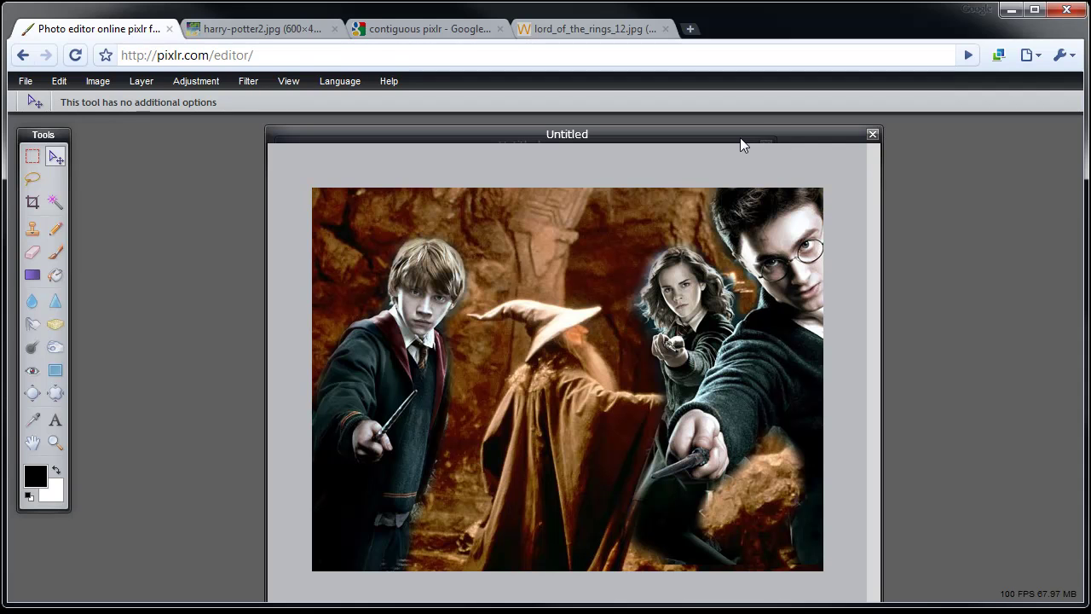
Close the Untitled composite without saving and move the Harry cutout window up and left
click(871, 134)
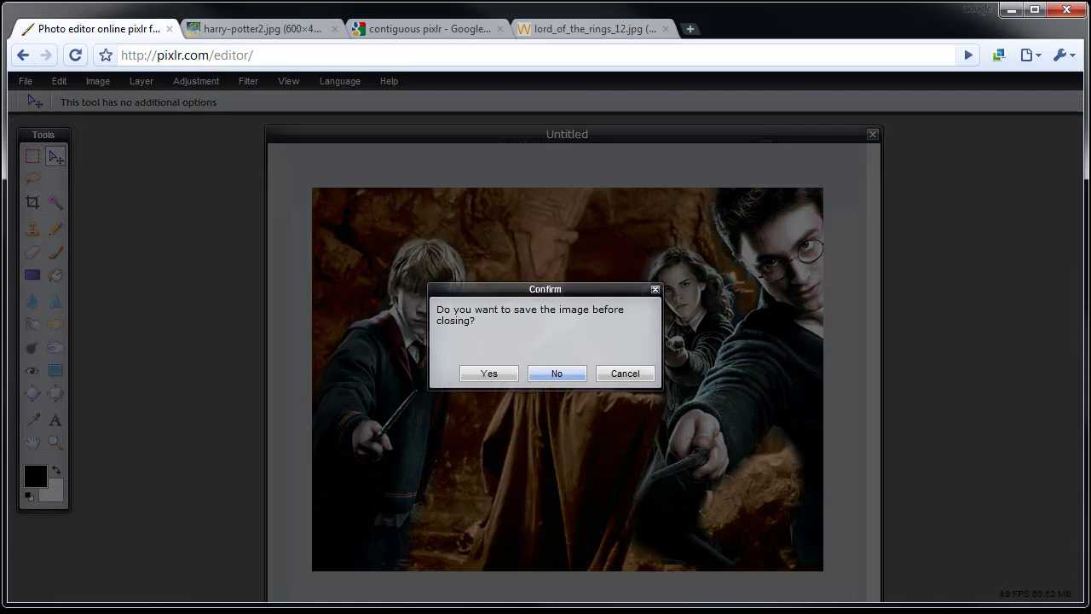
click(557, 374)
drag(632, 144, 663, 131)
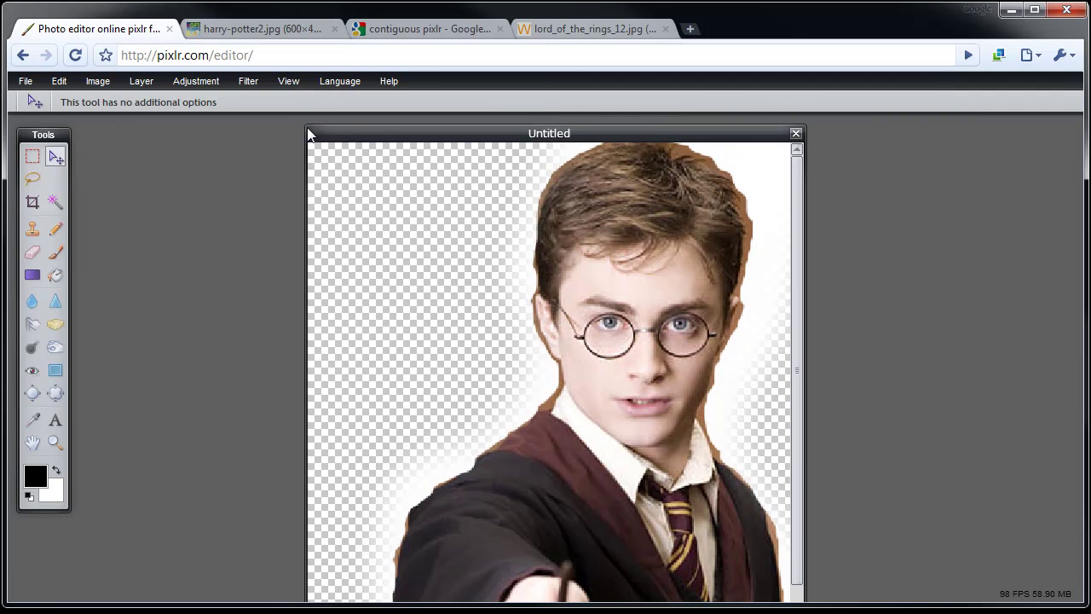
drag(311, 128, 202, 115)
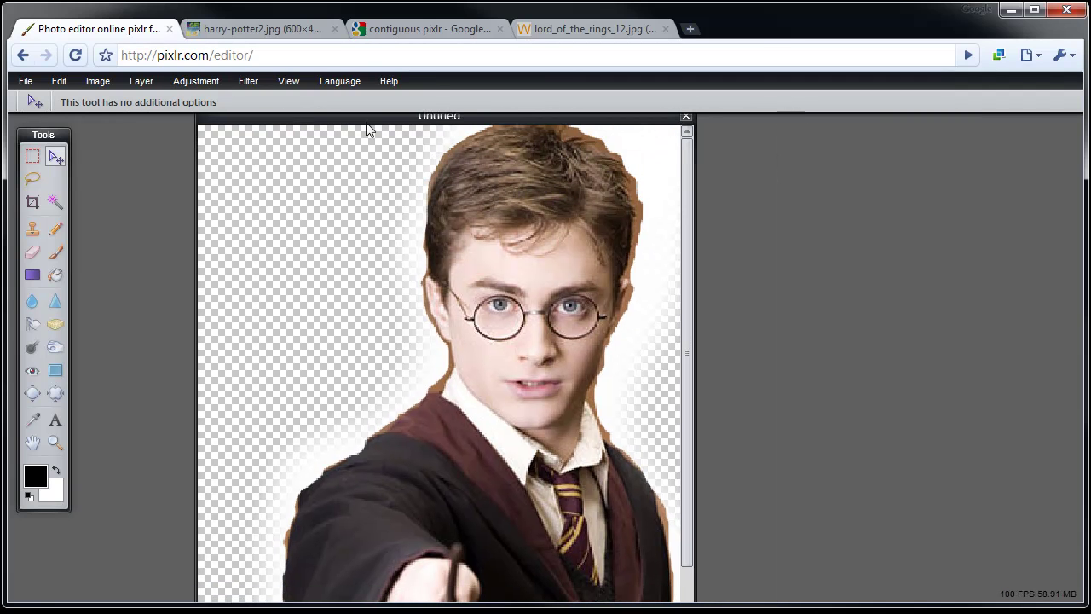
Zoom in on the cutout and rearrange the browser and document windows to fill the screen
click(288, 81)
click(304, 121)
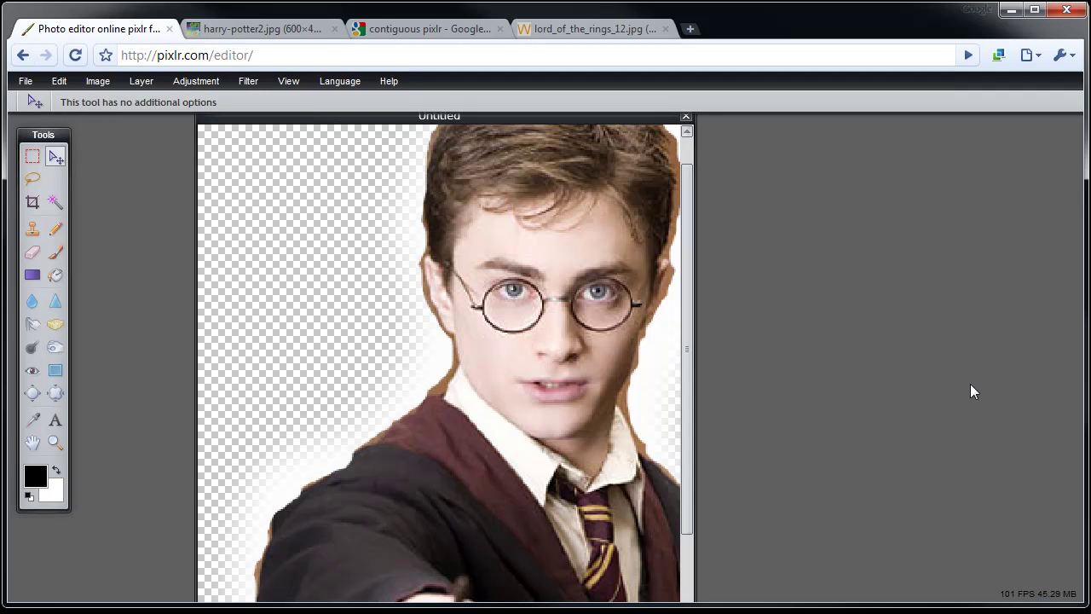
drag(1085, 146, 1060, 179)
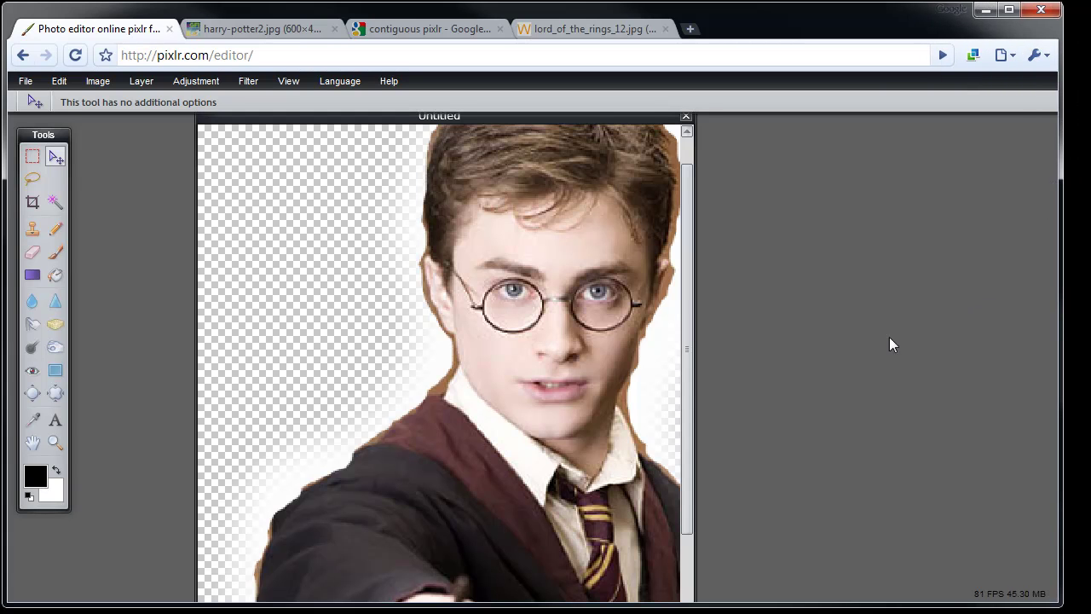
drag(351, 122, 332, 93)
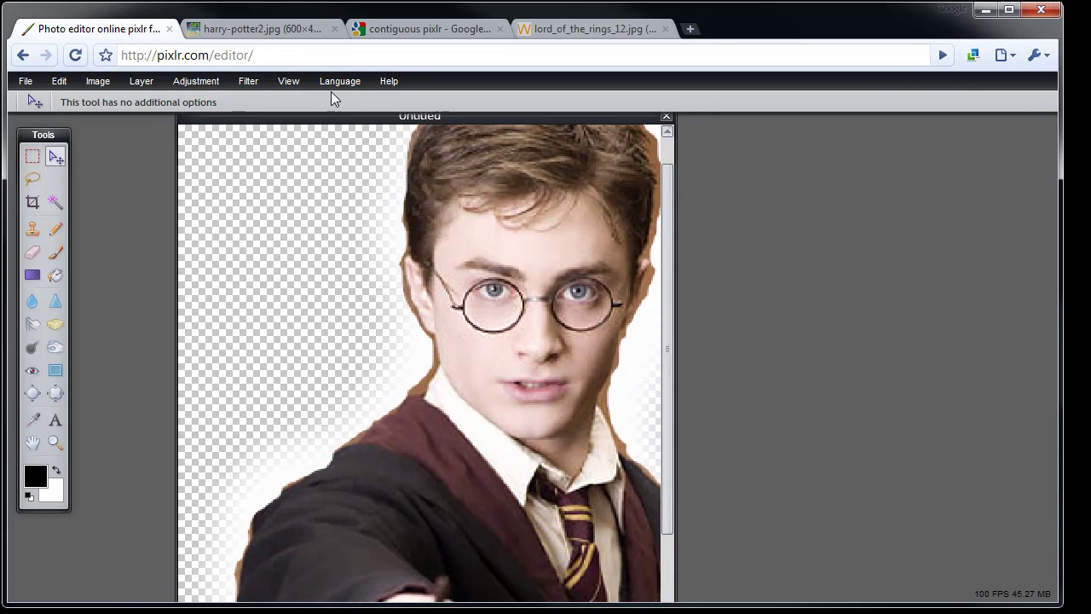
drag(1060, 604, 1090, 613)
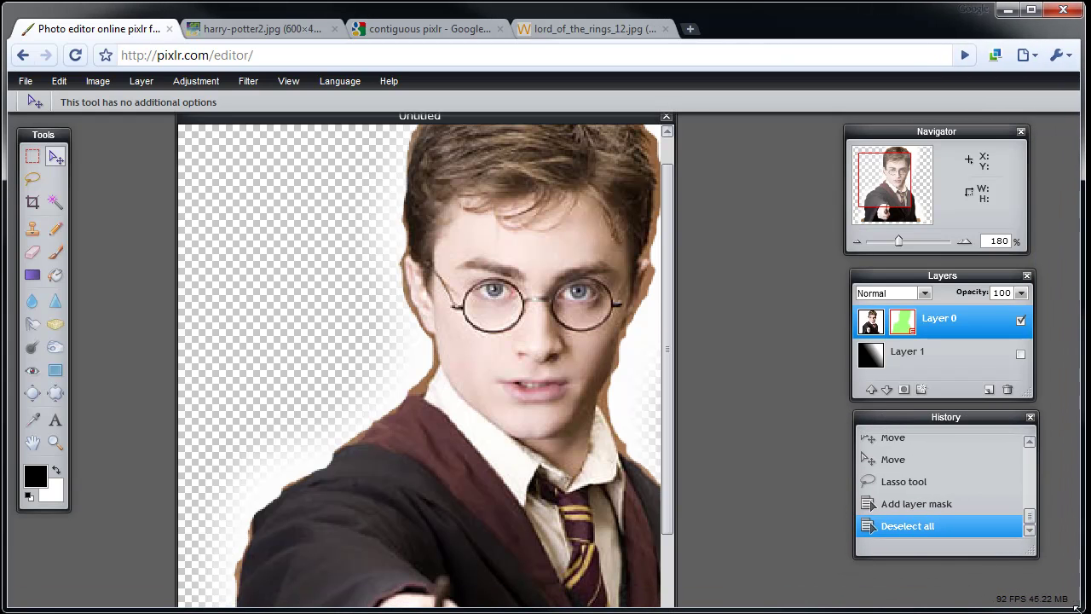
Zoom the canvas to 230% and pan around to inspect Harry's edges
scroll(668, 371, up, 3)
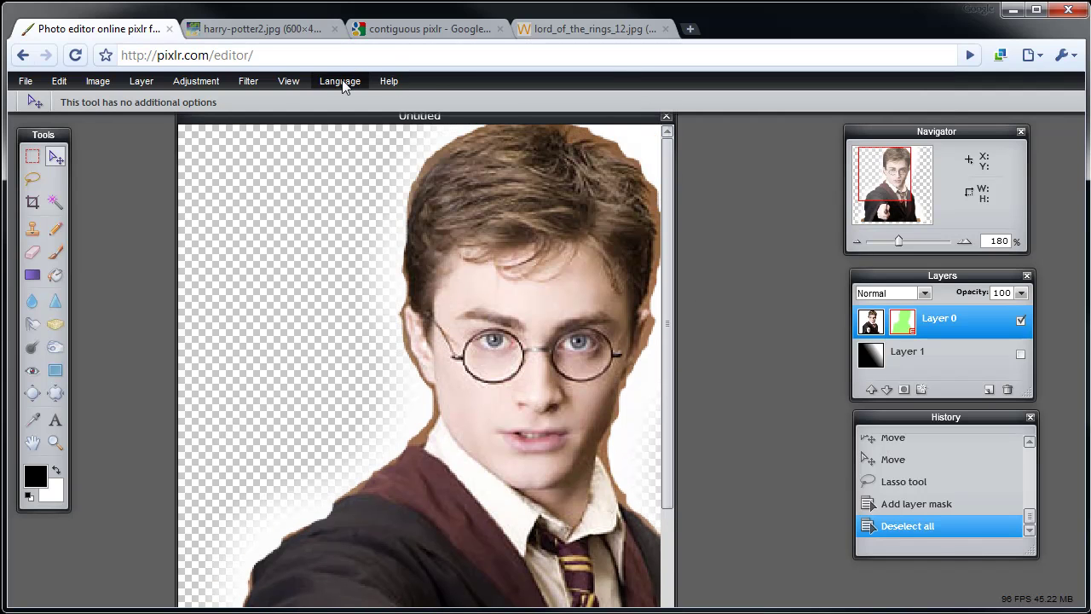
click(283, 85)
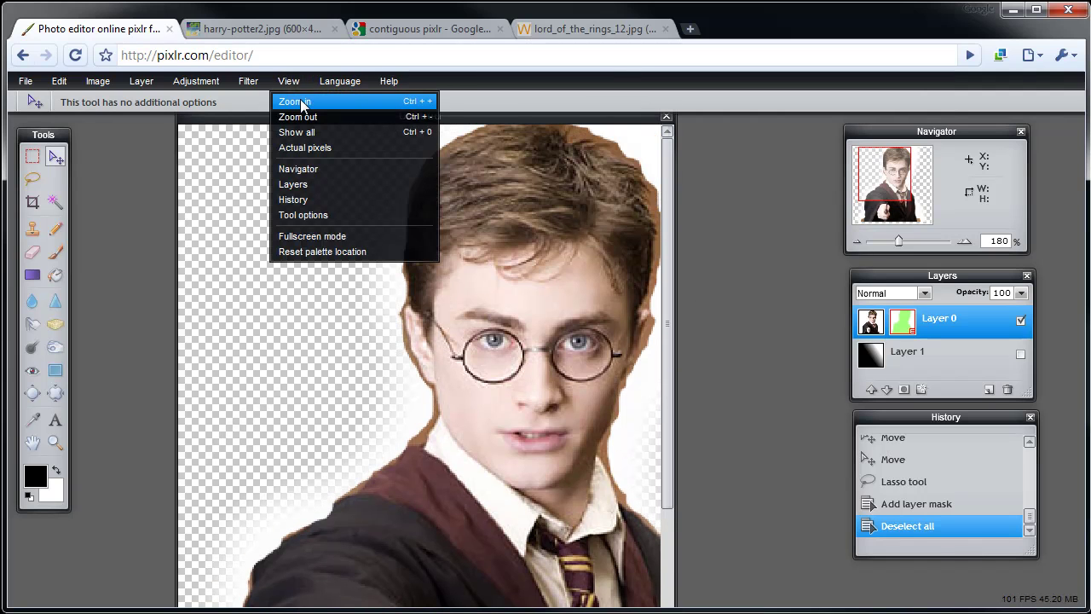
click(303, 101)
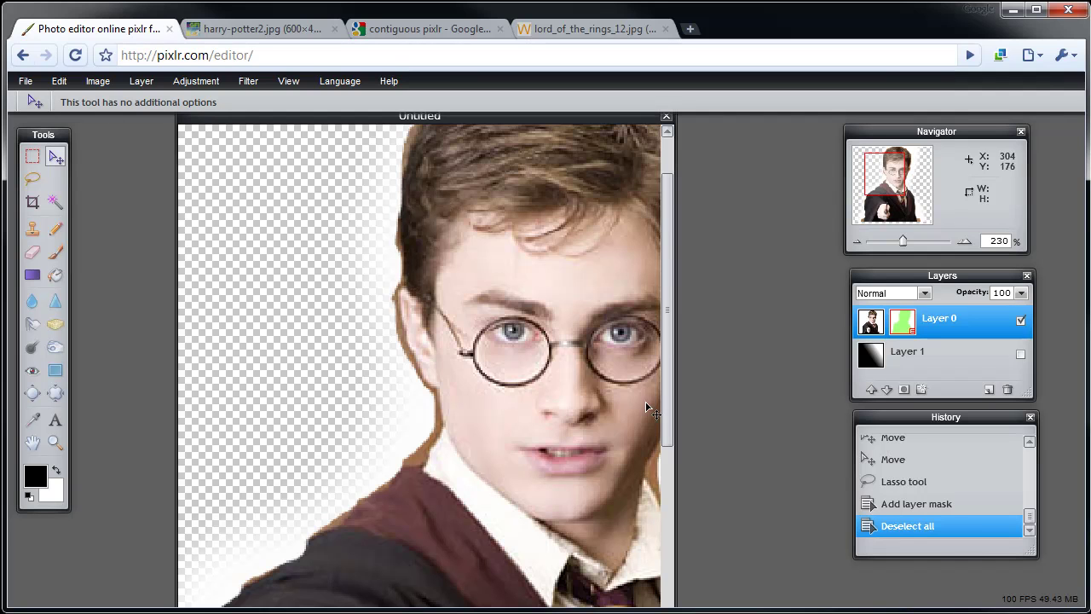
drag(666, 396, 672, 587)
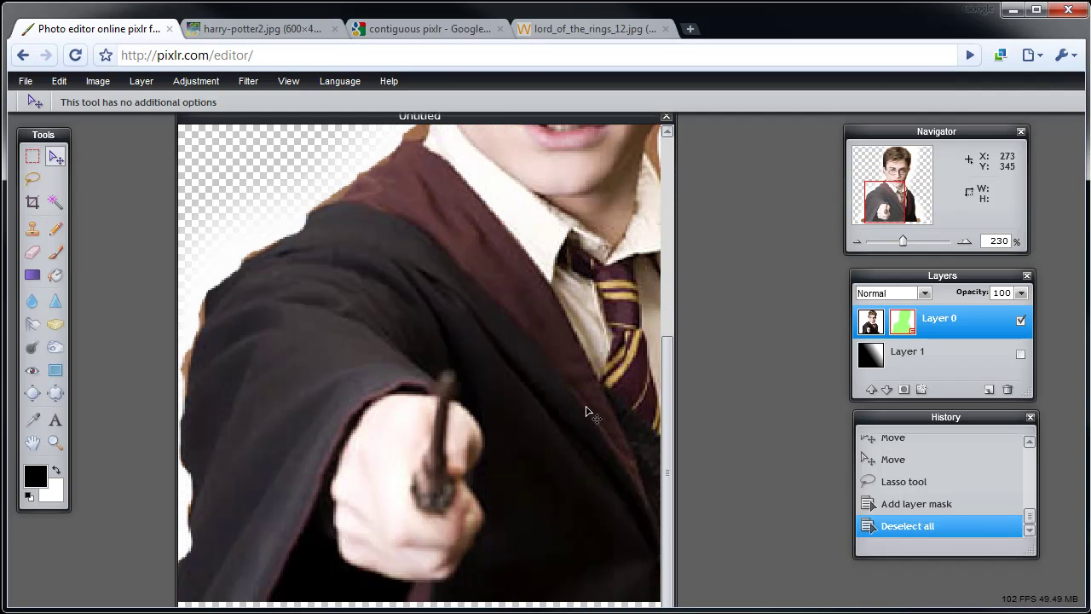
drag(674, 432, 677, 184)
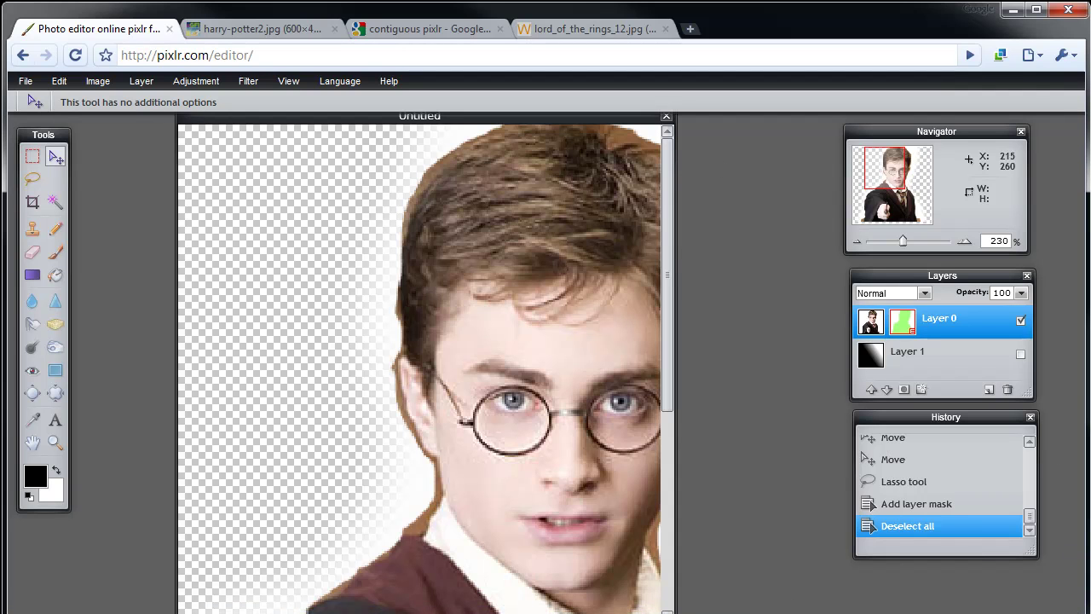
scroll(419, 369, right, 5)
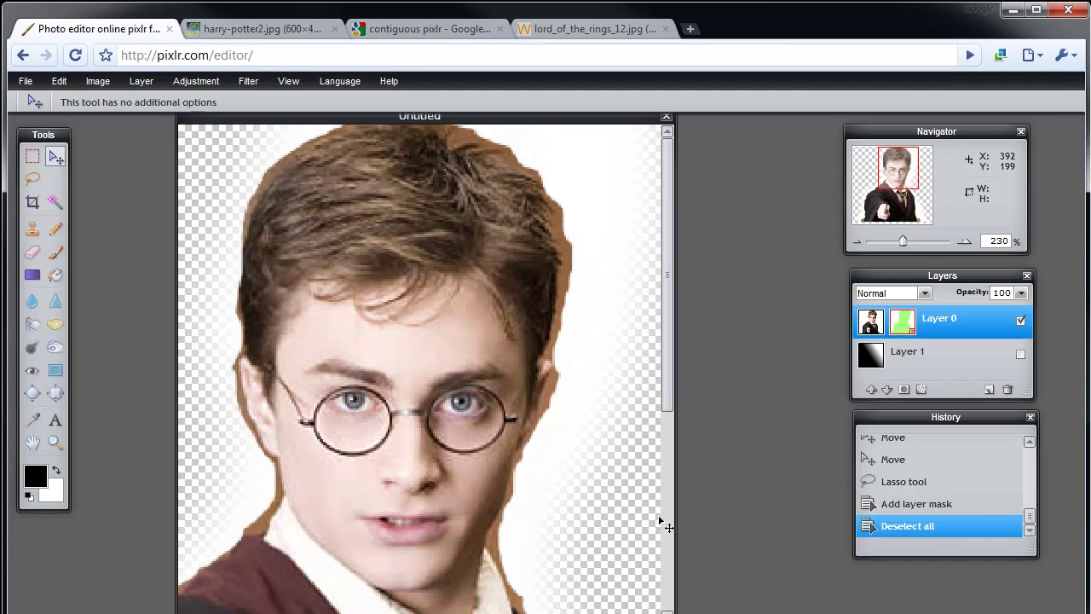
Show the gradient Layer 1 behind Harry and make it the active layer
click(1020, 354)
click(285, 83)
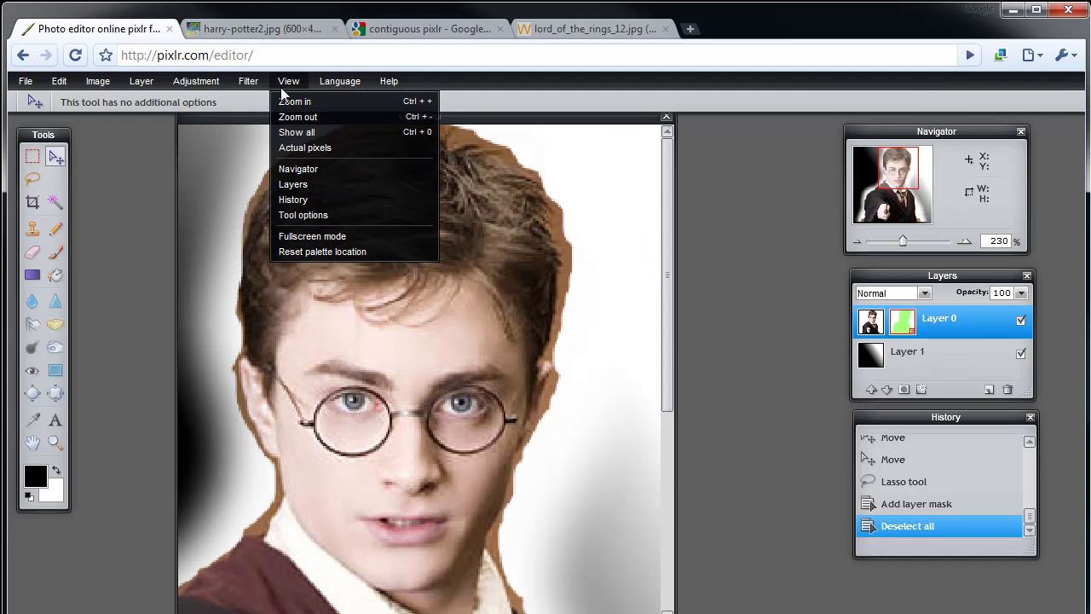
click(515, 128)
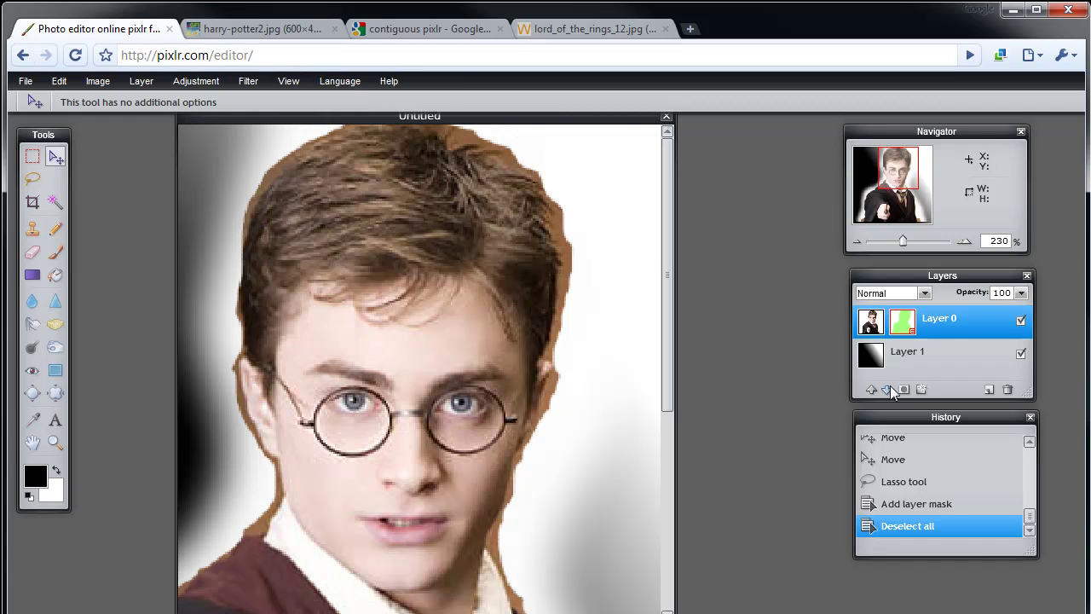
click(921, 370)
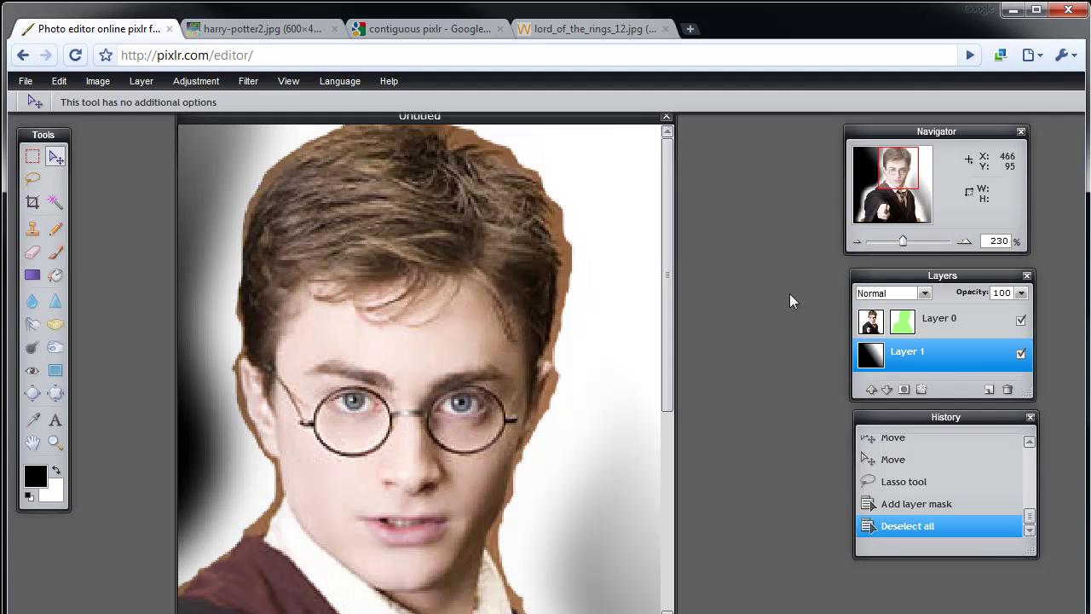
click(632, 136)
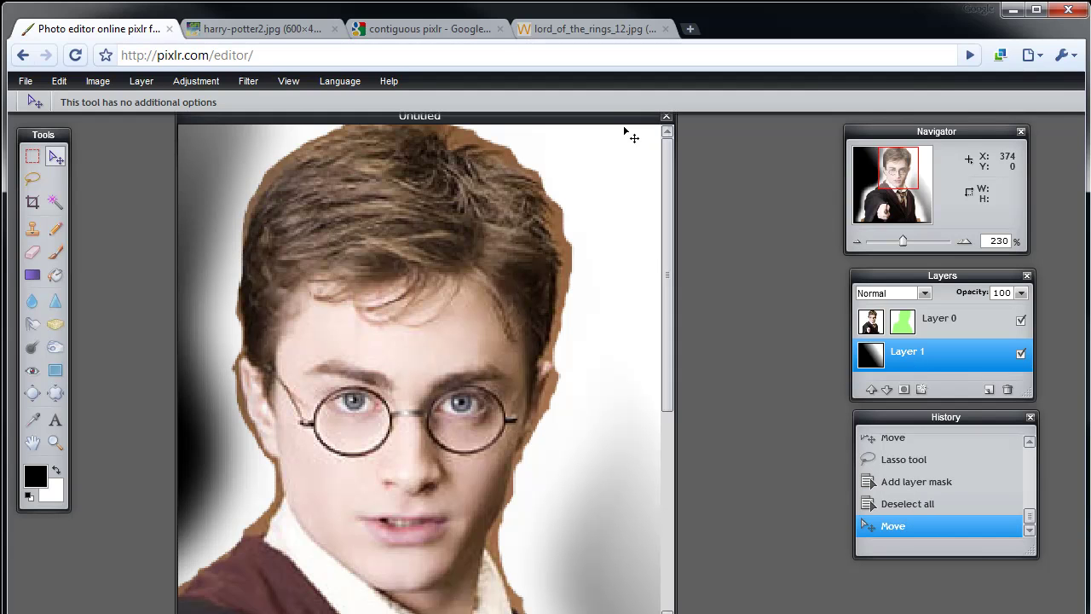
Zoom out step by step from 180% until the whole image fits
click(290, 81)
click(295, 115)
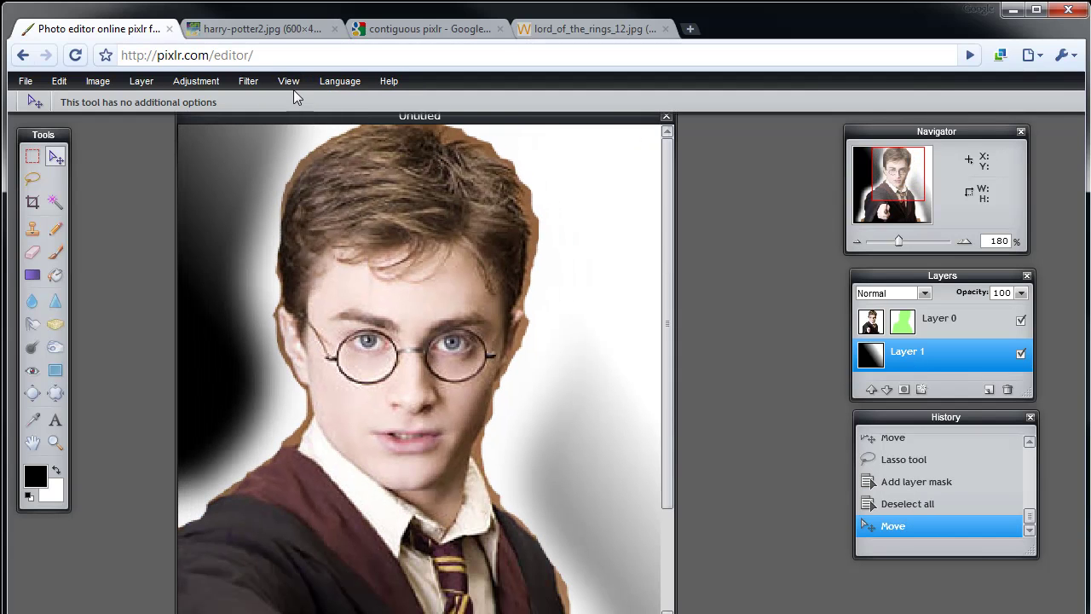
click(290, 81)
click(295, 114)
click(290, 81)
click(296, 114)
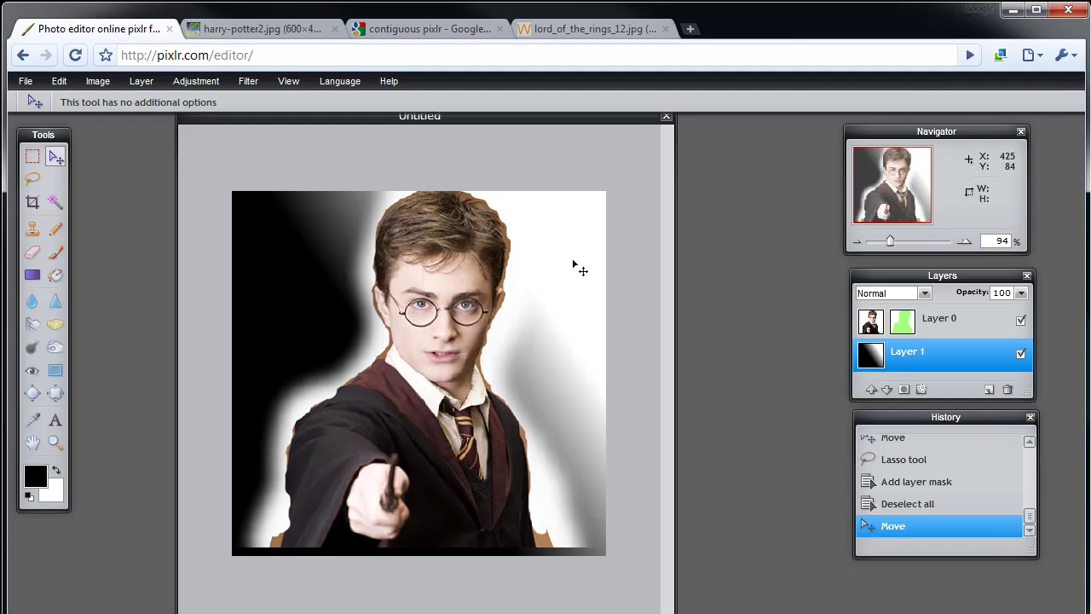
Close the Harry cutout without saving and select the harry-potter2.jpg image address
click(667, 118)
click(543, 400)
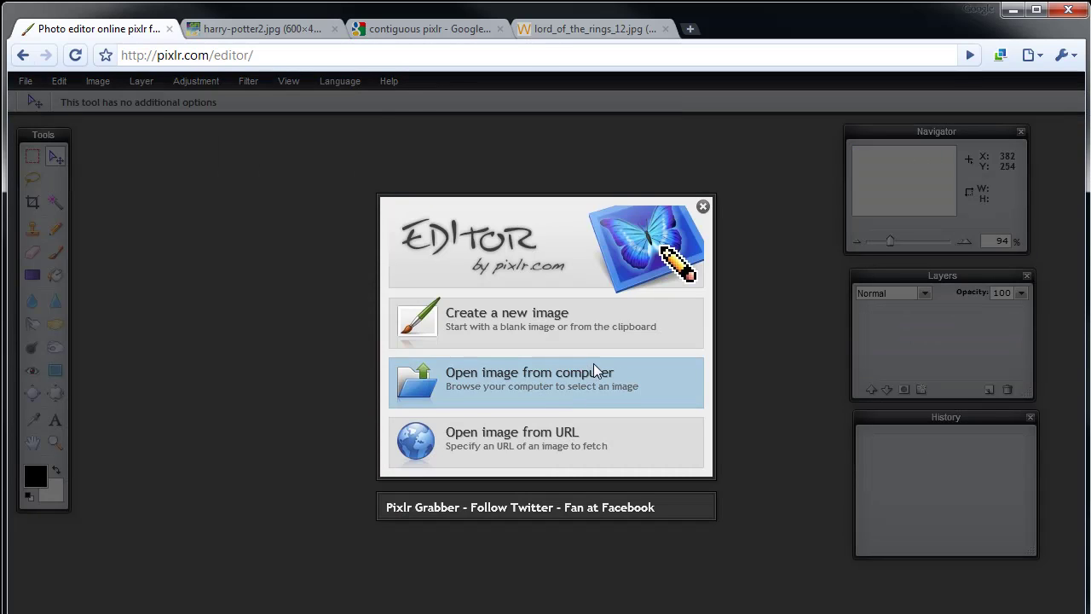
click(290, 29)
drag(316, 54, 470, 55)
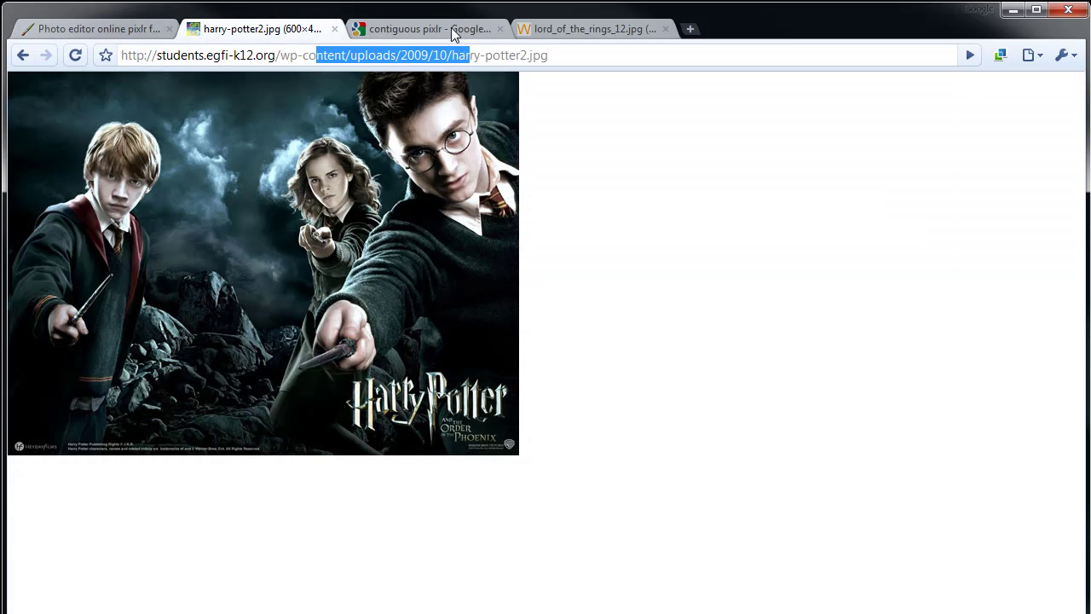
triple_click(553, 55)
Open harry-potter2.jpg in Pixlr from its pasted web address and enlarge its window
click(123, 28)
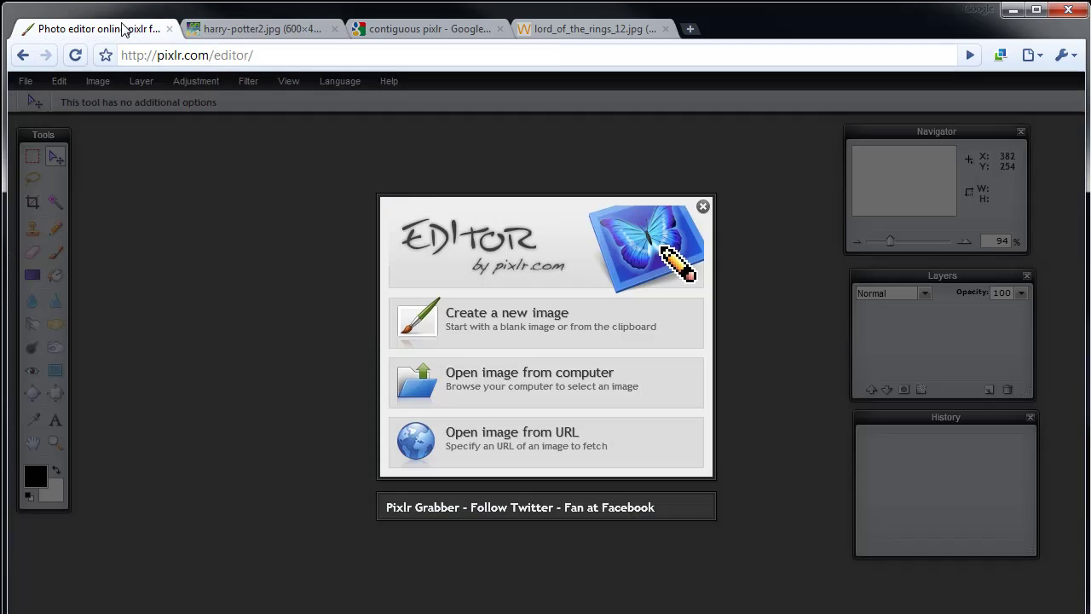
click(533, 435)
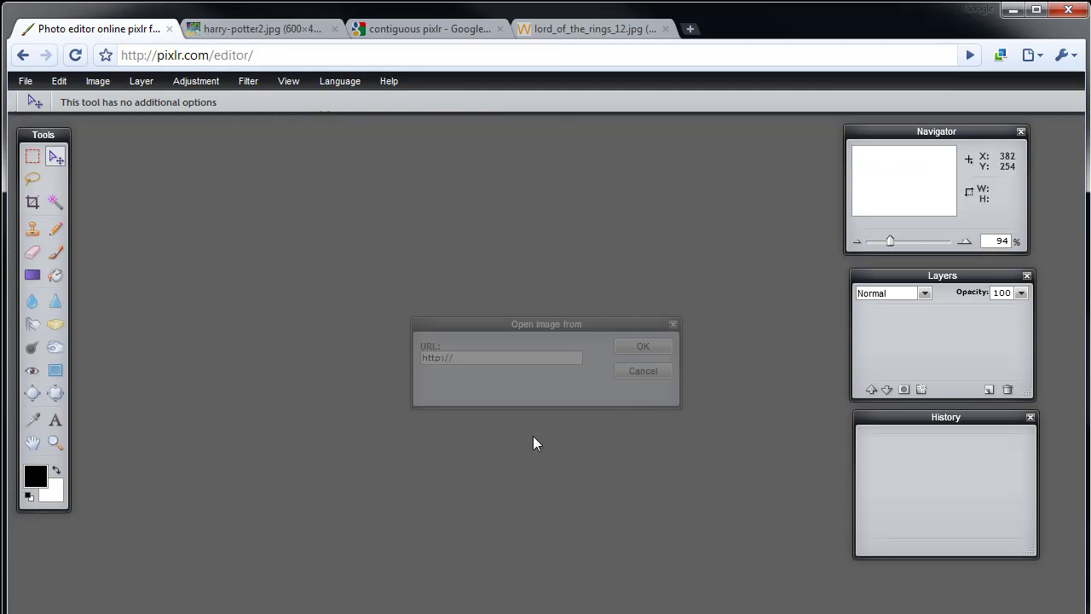
click(520, 357)
key(ctrl+v)
click(626, 346)
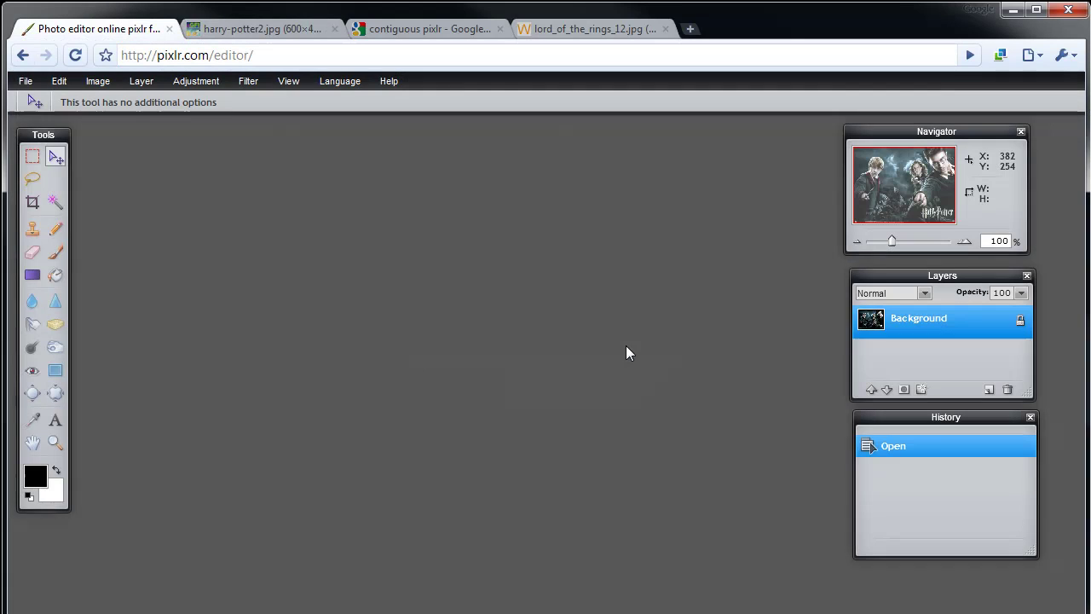
drag(603, 532, 784, 613)
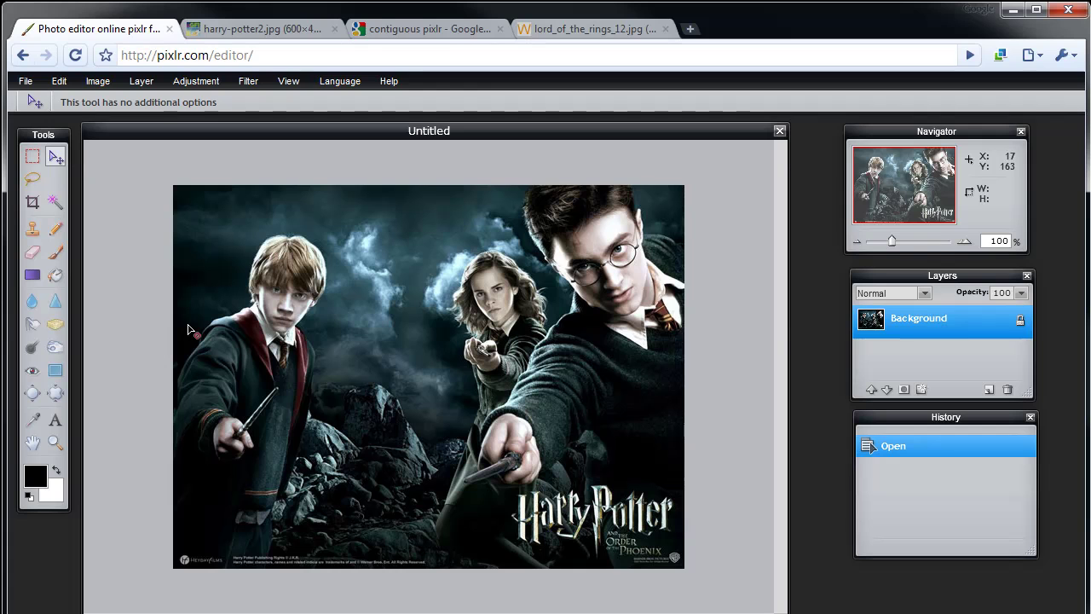
Unlock the background layer, duplicate it, and rename the layers Original and Copy1
click(1020, 323)
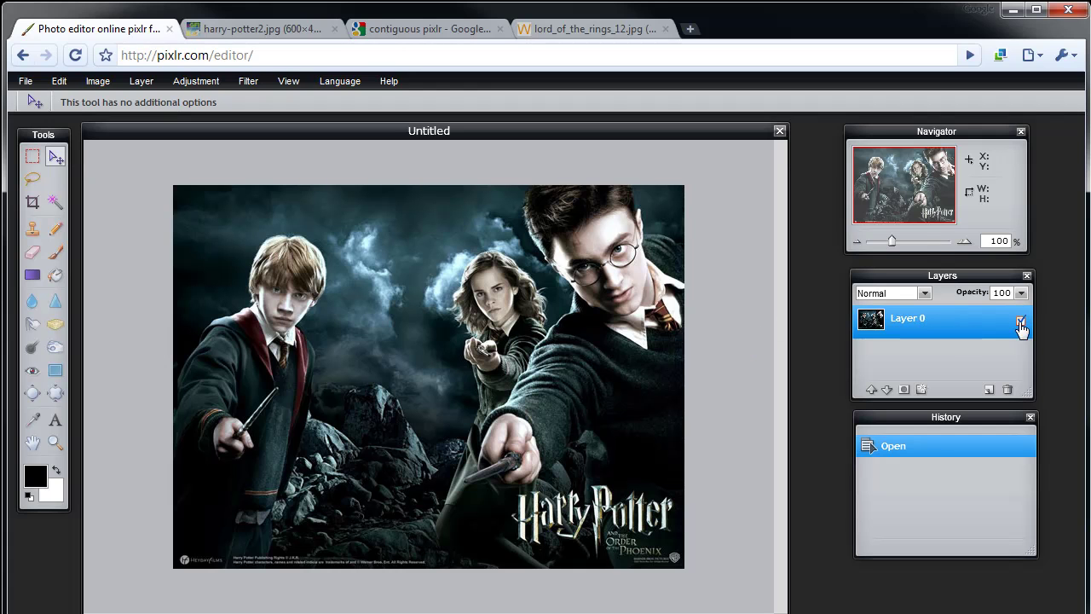
right_click(982, 324)
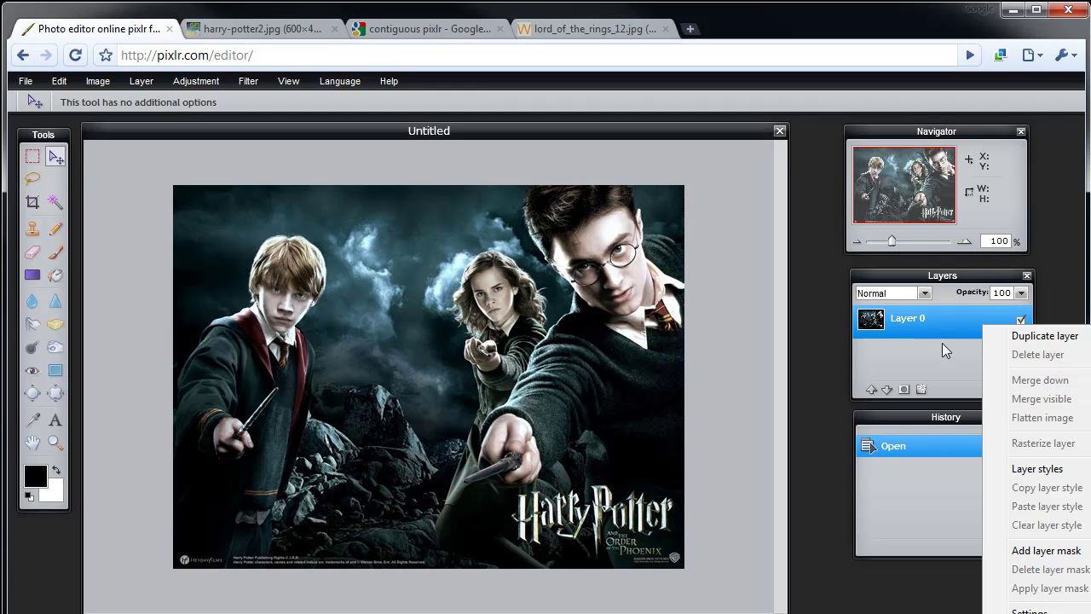
click(1027, 336)
double_click(919, 351)
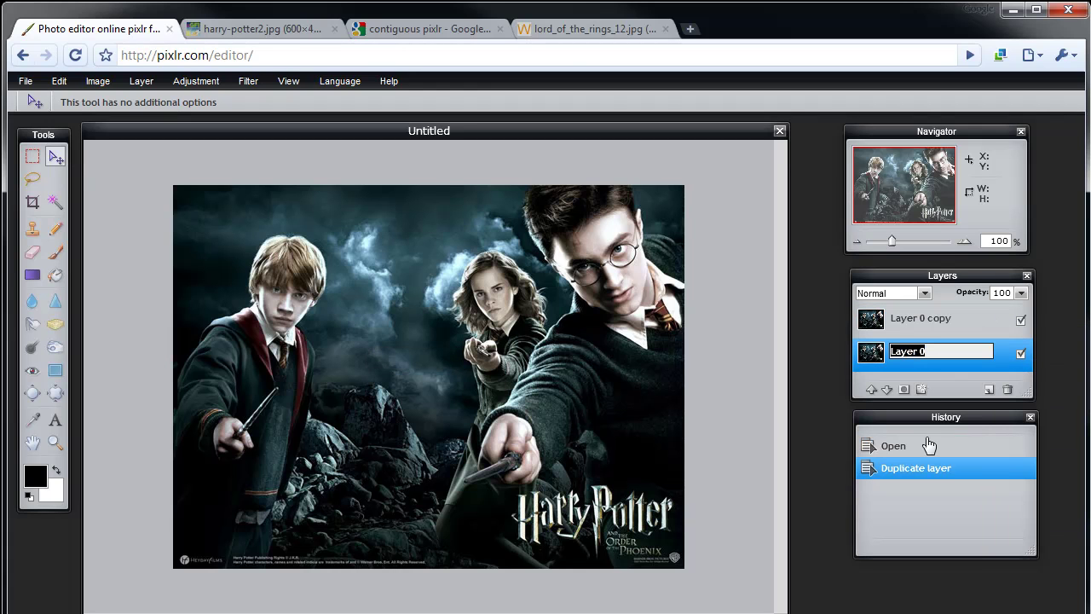
text(0)
text(riginal)
key(Return)
double_click(931, 323)
text(Copy1)
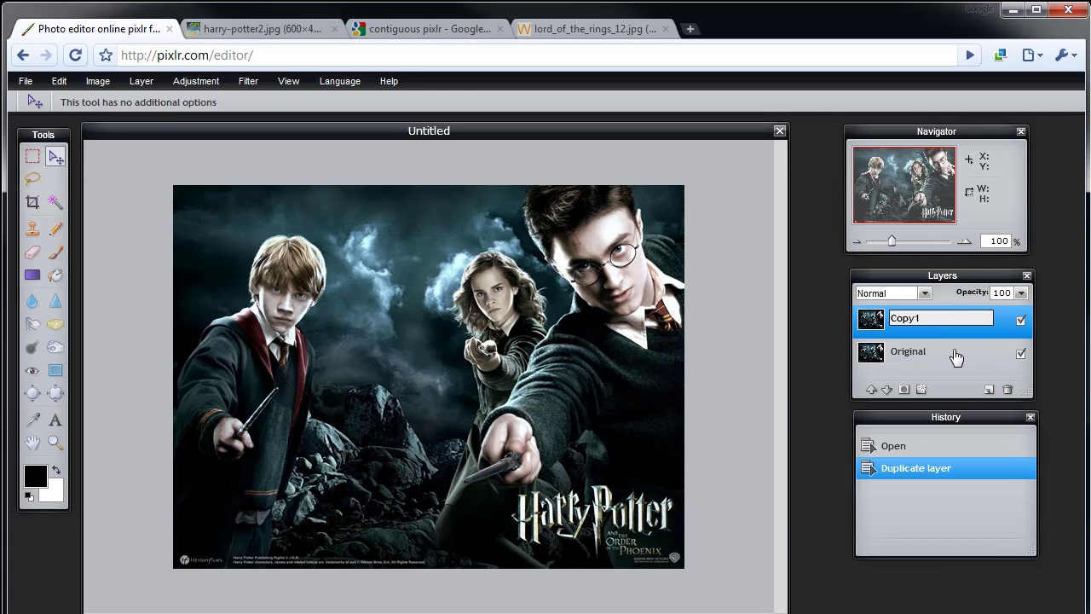
Make a second duplicate named Copy 2 and begin renaming the Original copy layer
right_click(956, 353)
click(986, 364)
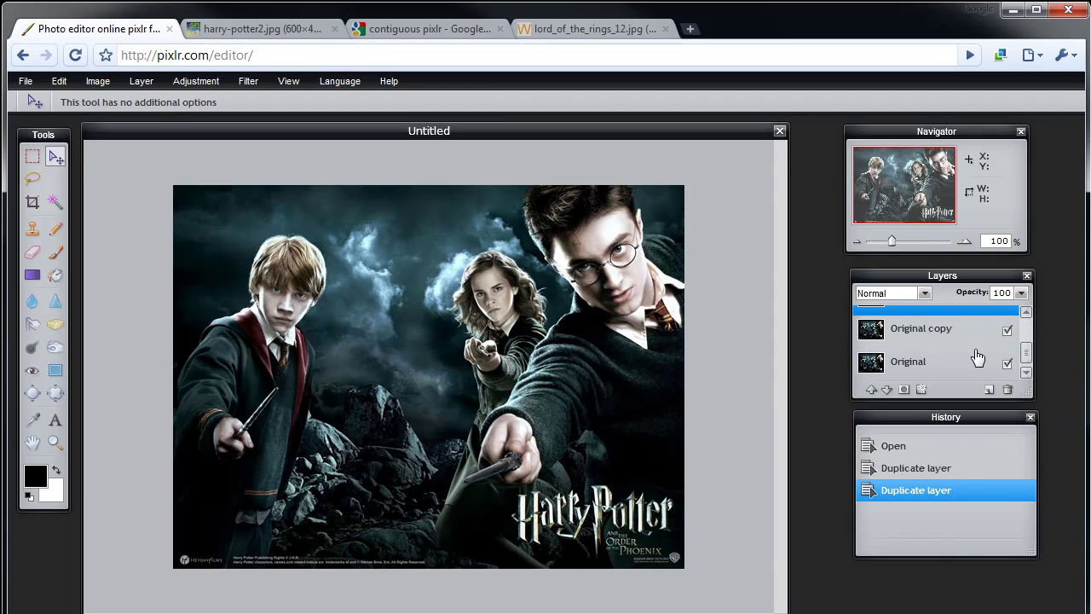
text(Co)
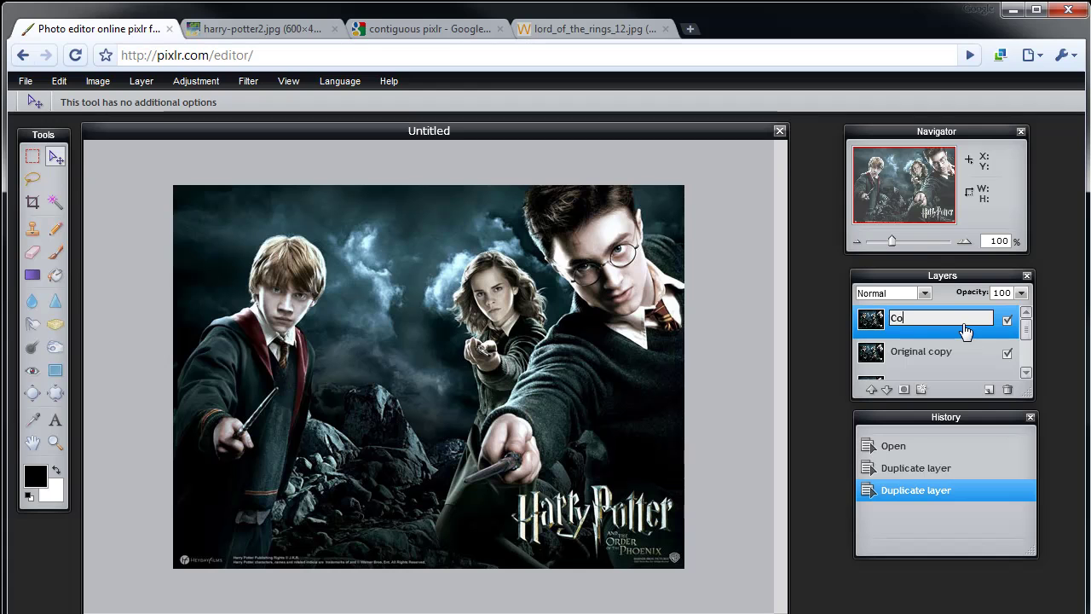
text(py 23)
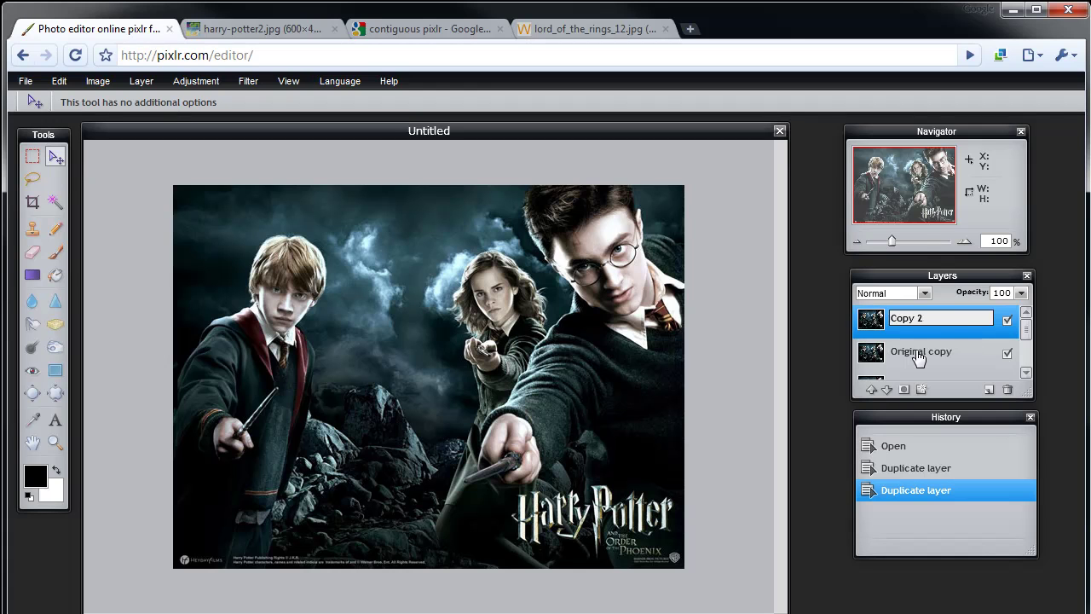
click(920, 358)
double_click(941, 342)
text(C)
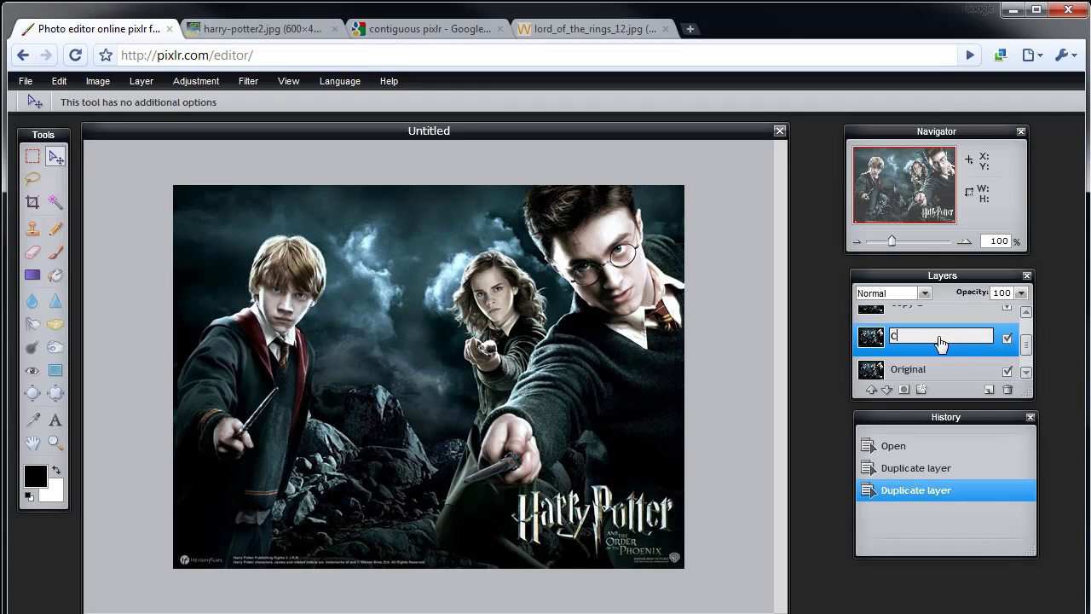
text(opy 1)
Finish naming Copy 1, select it, and switch to the freehand Lasso tool
click(964, 369)
drag(1029, 352, 1029, 337)
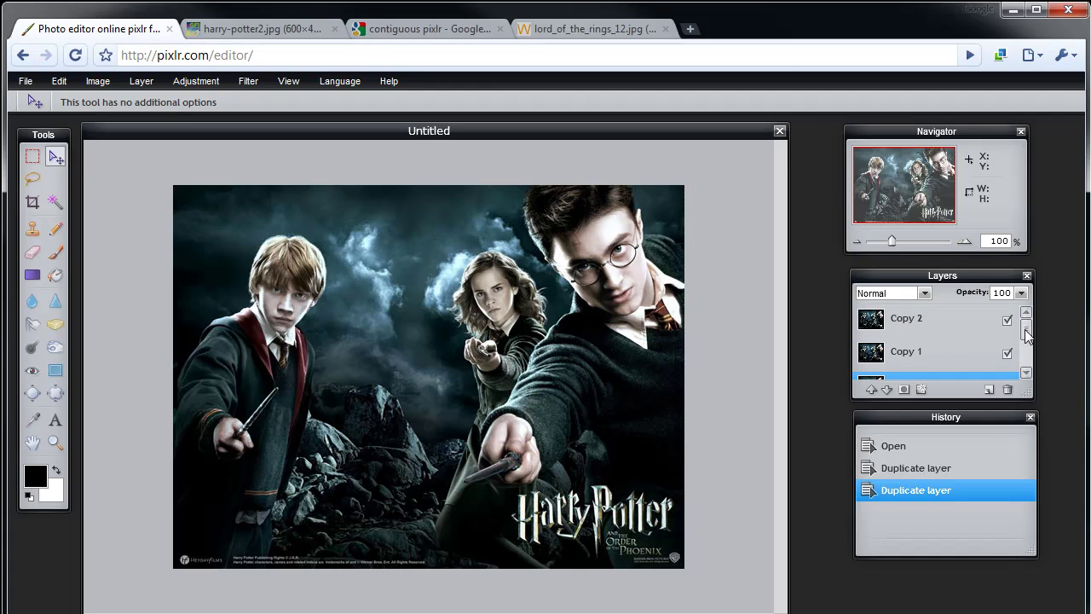
click(964, 351)
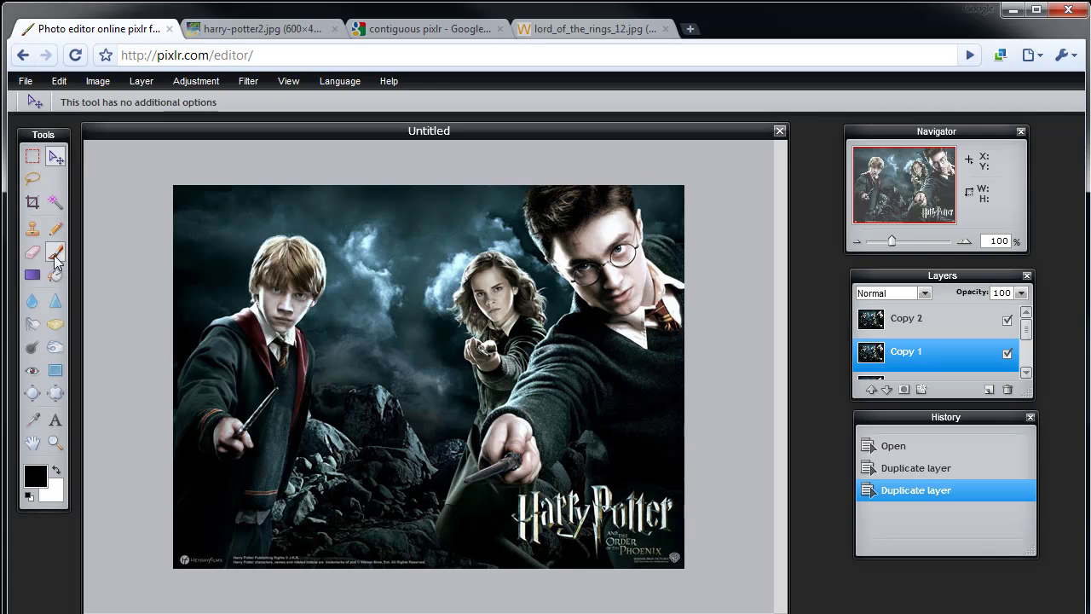
click(33, 182)
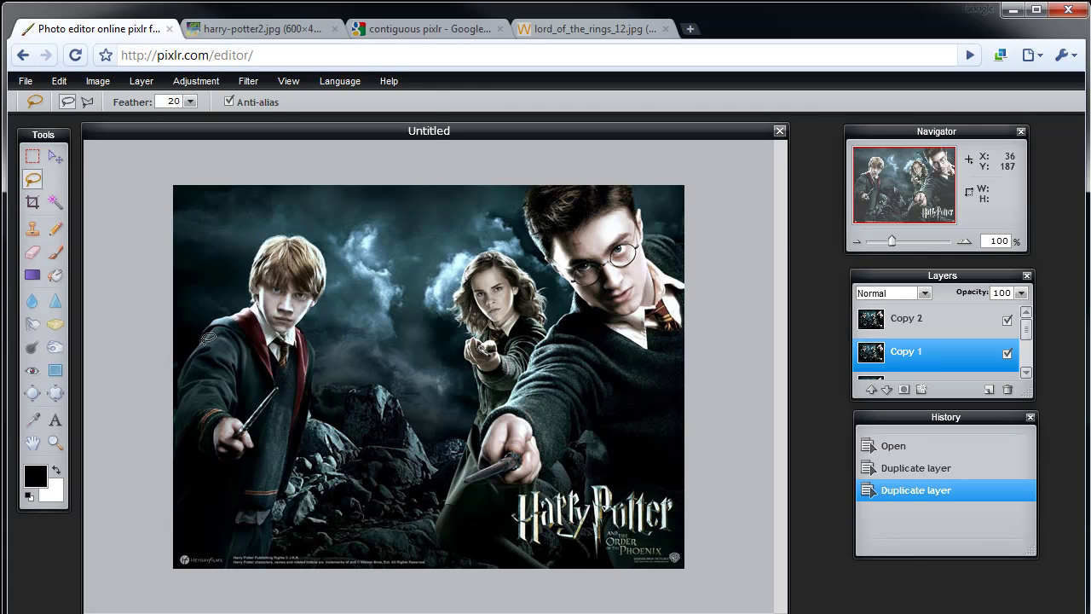
click(290, 81)
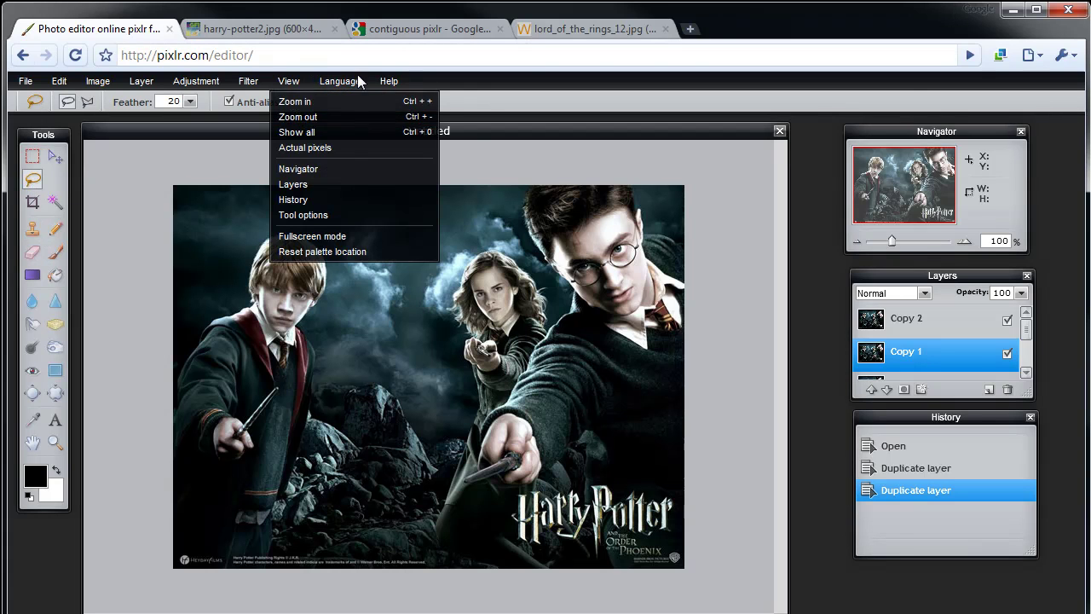
mouse_move(345, 81)
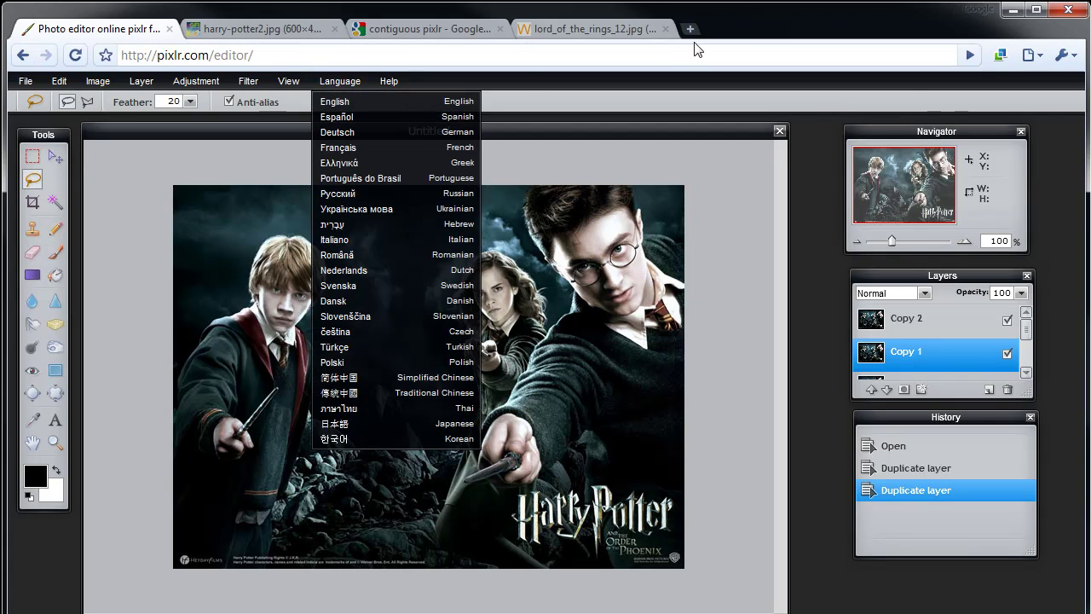
click(163, 118)
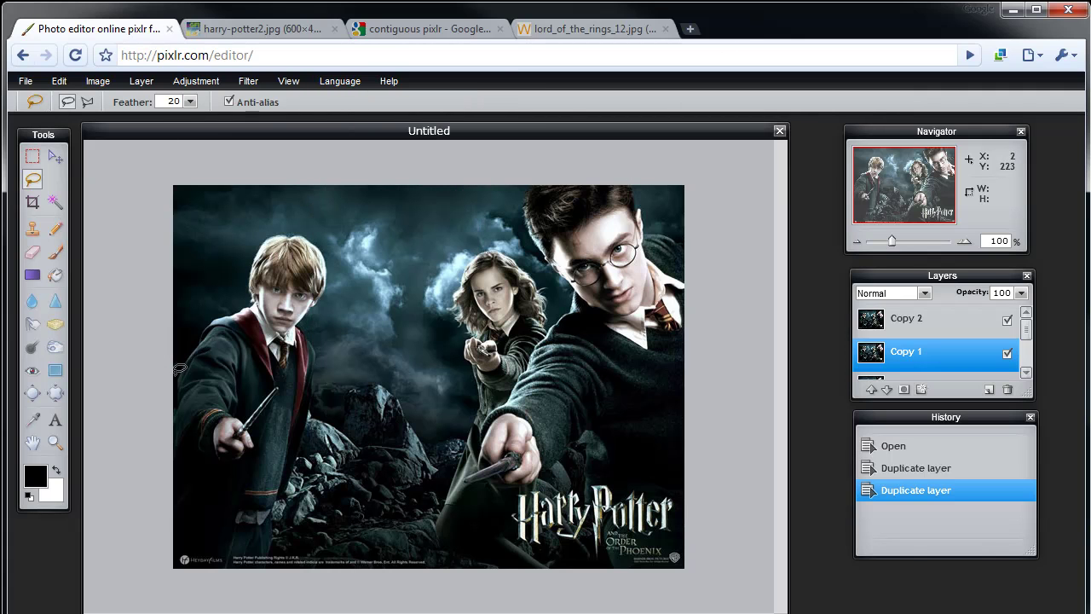
Lasso around Ron and add a layer mask to Copy 1 from that selection
mouse_move(179, 369)
mouse_down()
mouse_move(242, 293)
mouse_move(267, 227)
mouse_move(318, 236)
mouse_move(334, 283)
mouse_move(313, 320)
mouse_move(327, 365)
mouse_move(307, 455)
mouse_move(271, 564)
mouse_move(226, 568)
mouse_up()
drag(164, 393, 213, 308)
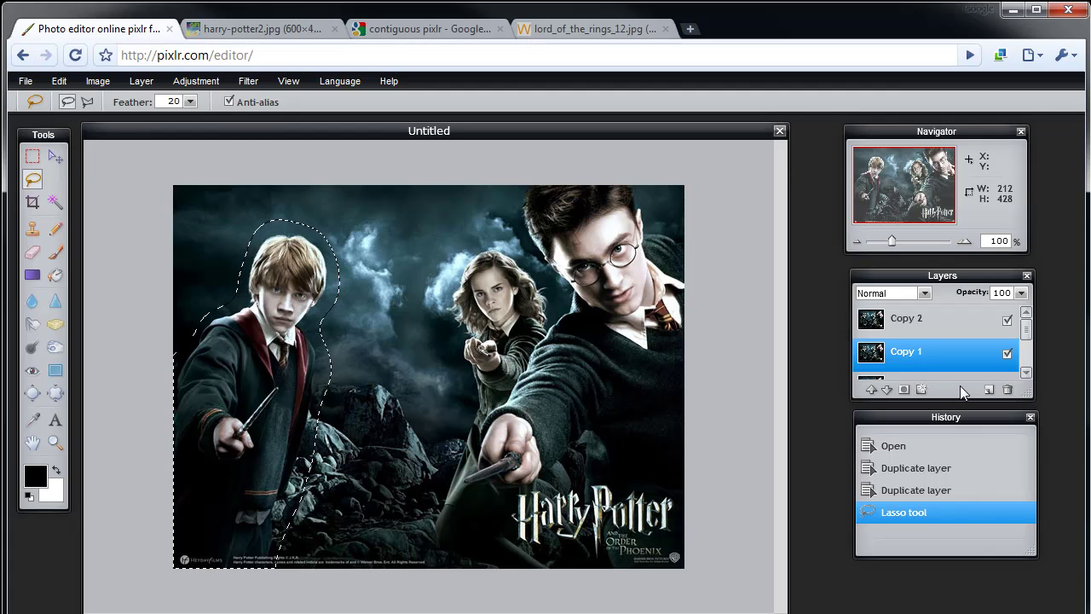
right_click(943, 352)
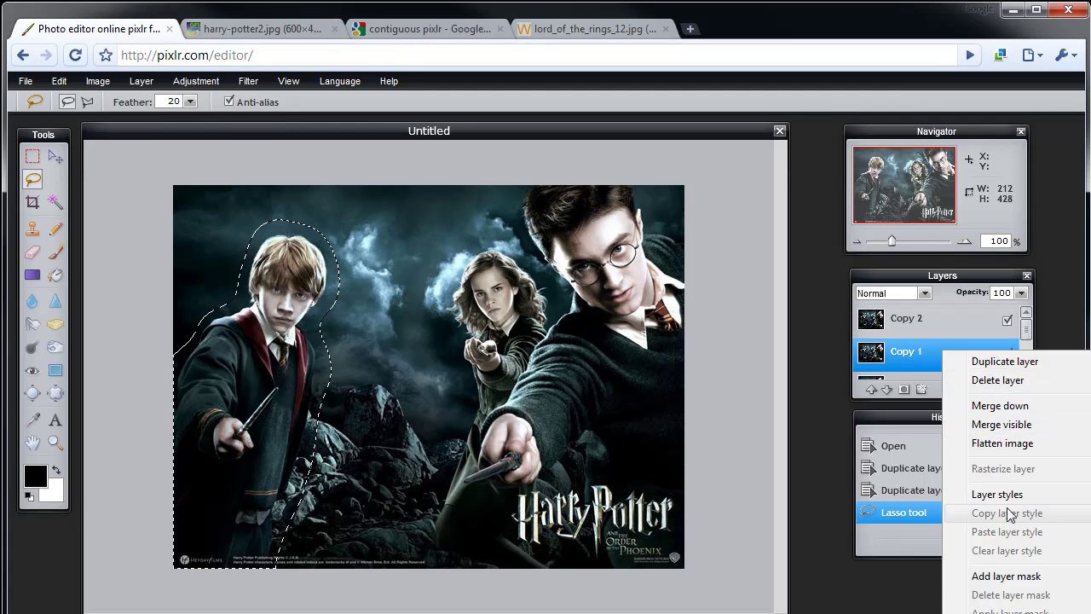
click(1024, 577)
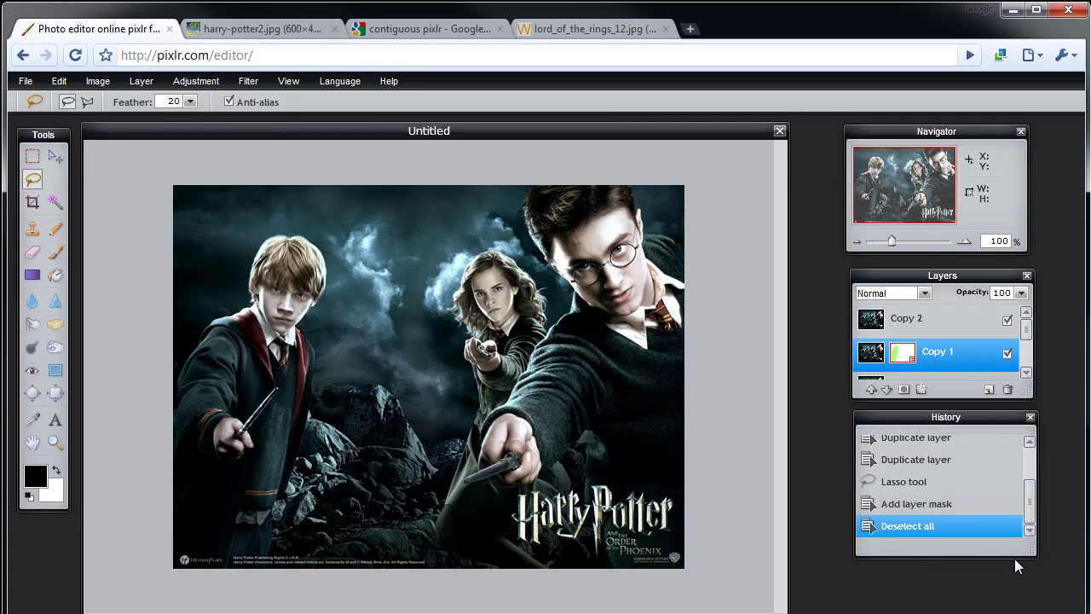
click(972, 322)
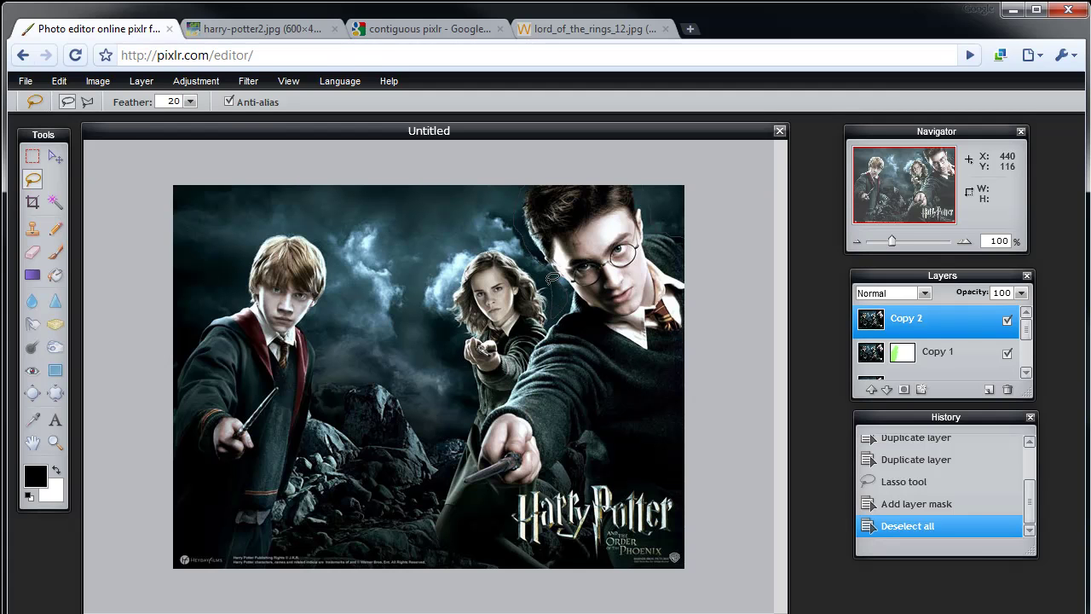
Lasso around Harry's hair, Hermione and the right edge, then mask Copy 2 to it
drag(523, 244, 495, 238)
mouse_move(444, 293)
mouse_down()
mouse_move(440, 320)
mouse_move(469, 406)
mouse_move(434, 514)
mouse_move(437, 546)
mouse_move(530, 585)
mouse_up()
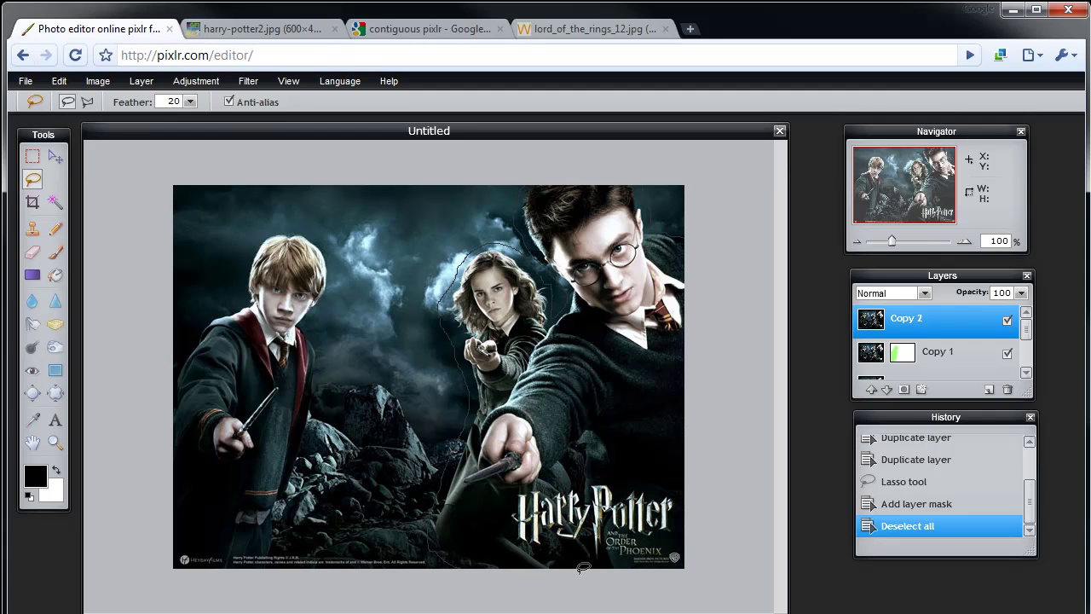
mouse_move(728, 535)
mouse_down()
mouse_move(731, 316)
mouse_move(711, 236)
mouse_move(692, 230)
mouse_up()
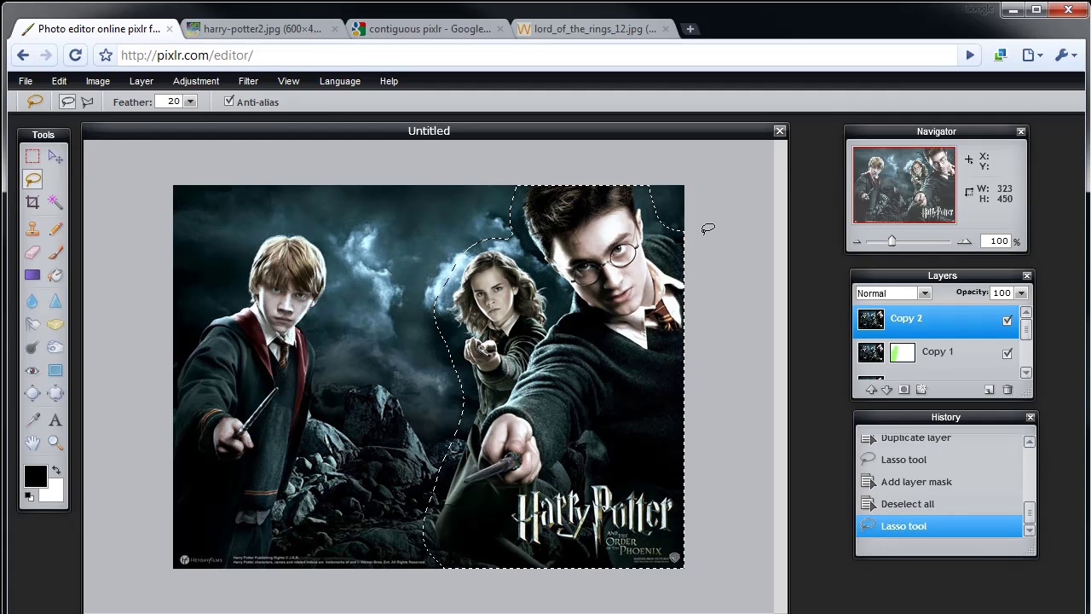
right_click(941, 325)
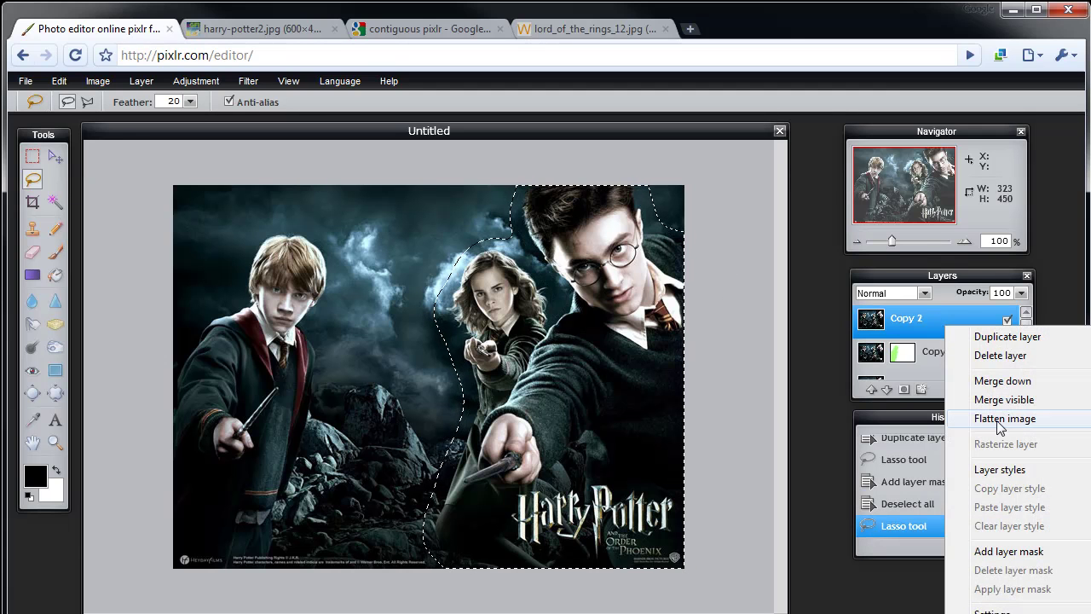
click(1011, 552)
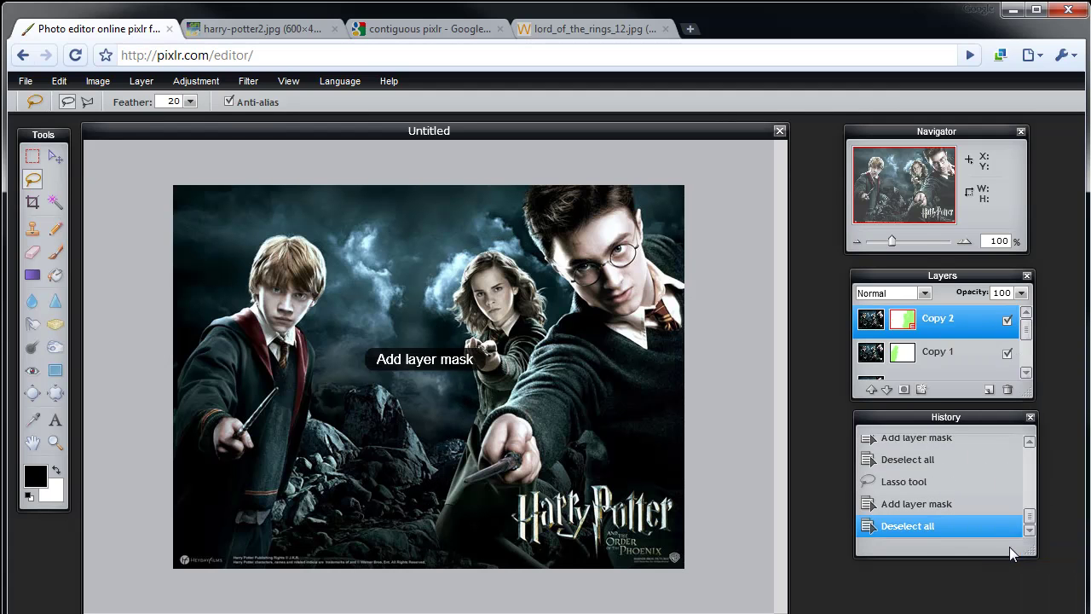
Hide the Original and Copy 2 layers and select Copy 1, leaving Ron on transparency
drag(1029, 325, 1026, 356)
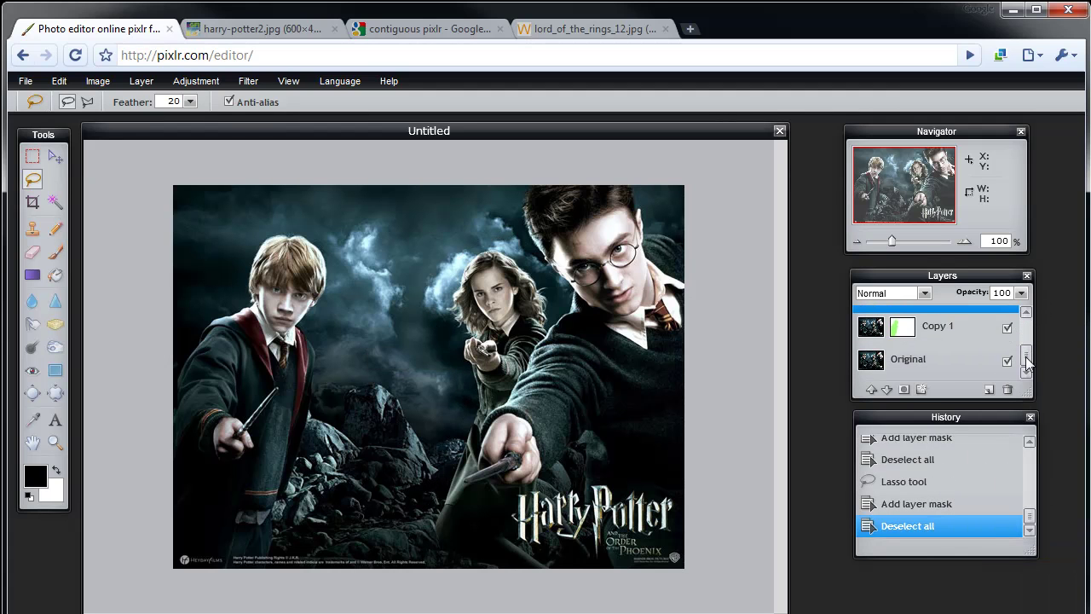
click(1008, 361)
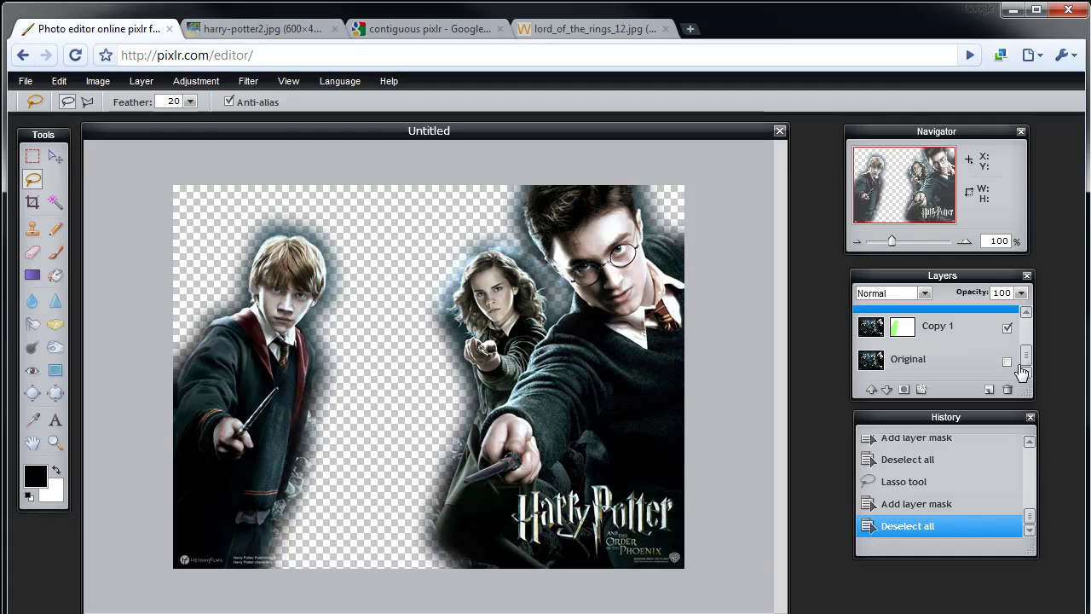
drag(1026, 357, 1020, 321)
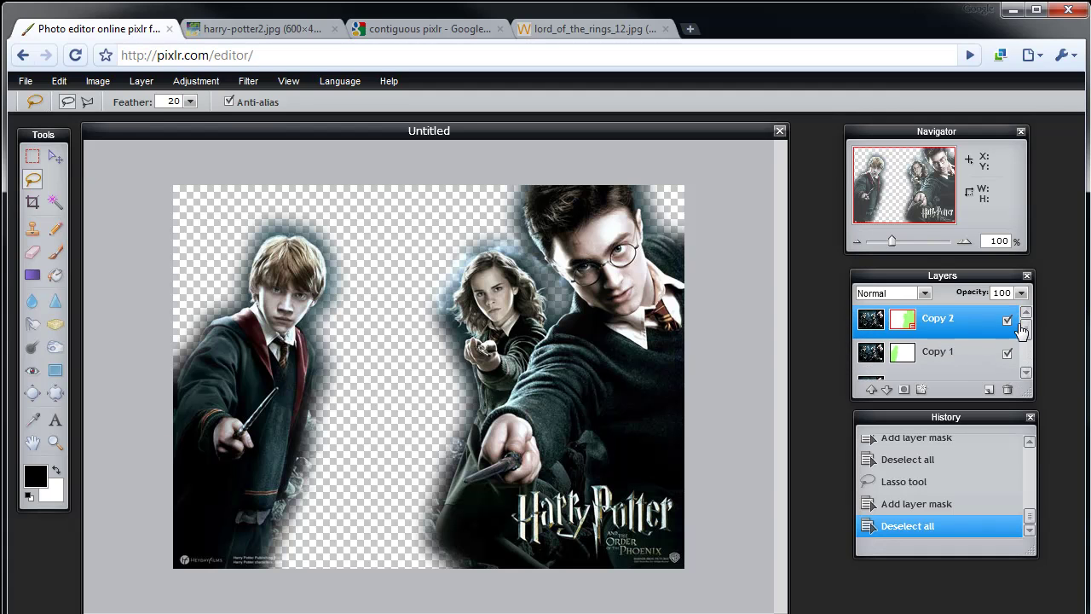
click(967, 361)
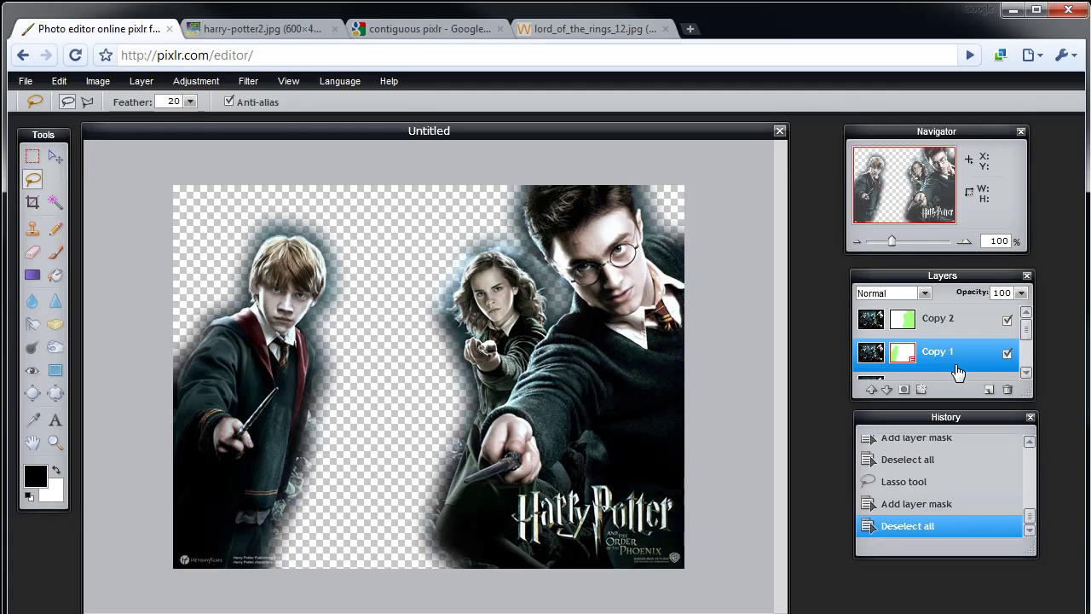
click(1006, 321)
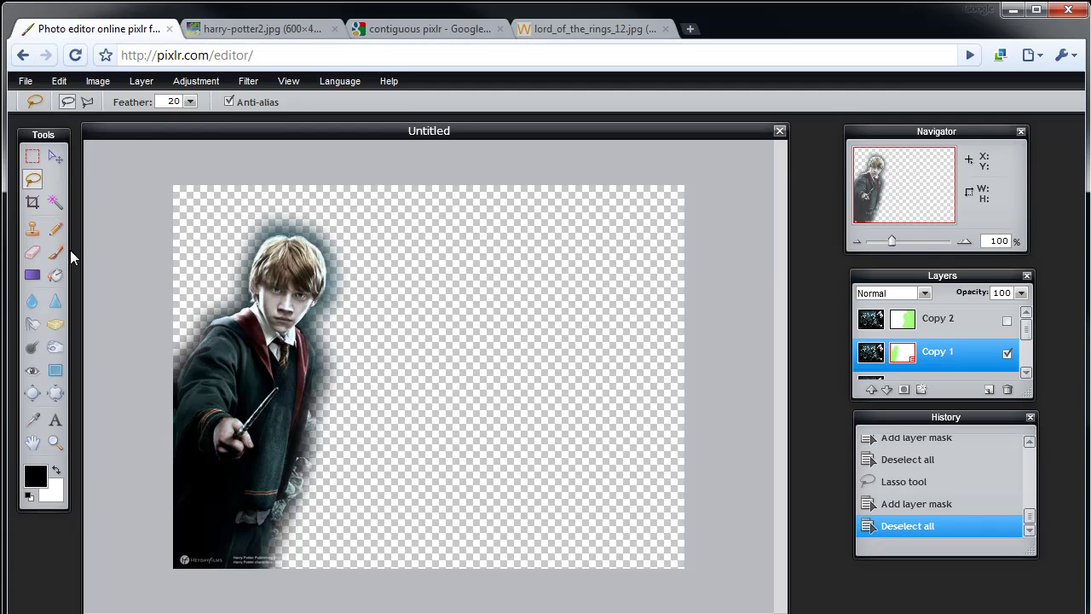
Try eraser strokes on Ron's hair halo, compare against Original, then undo them
click(31, 255)
drag(317, 218, 406, 264)
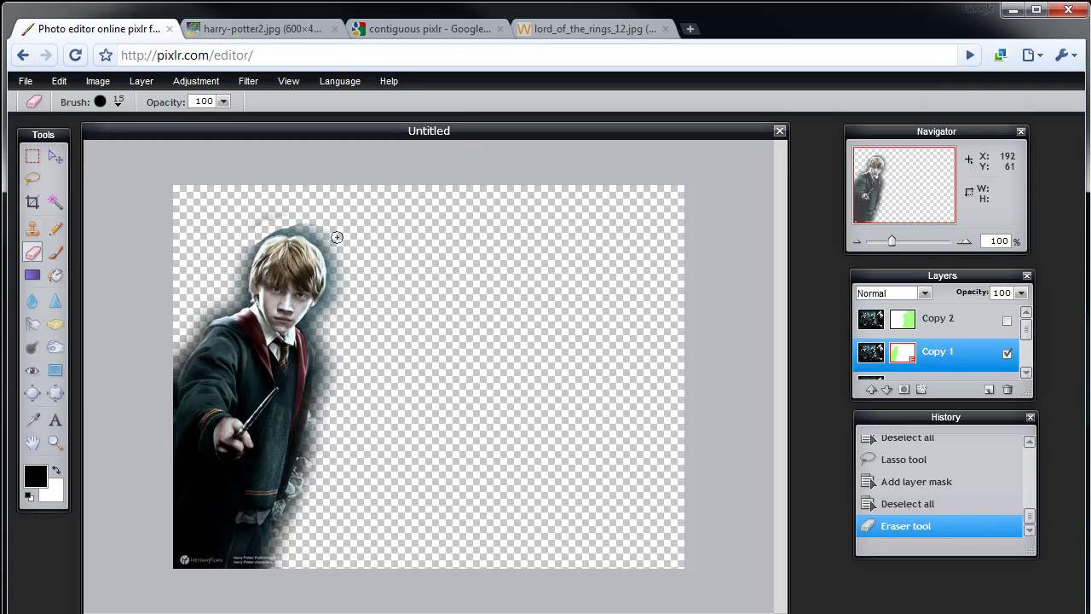
mouse_move(288, 220)
mouse_down()
mouse_move(328, 240)
mouse_move(344, 285)
mouse_move(343, 314)
mouse_move(338, 278)
mouse_move(316, 332)
mouse_move(340, 285)
mouse_move(333, 249)
mouse_move(339, 284)
mouse_move(310, 452)
mouse_up()
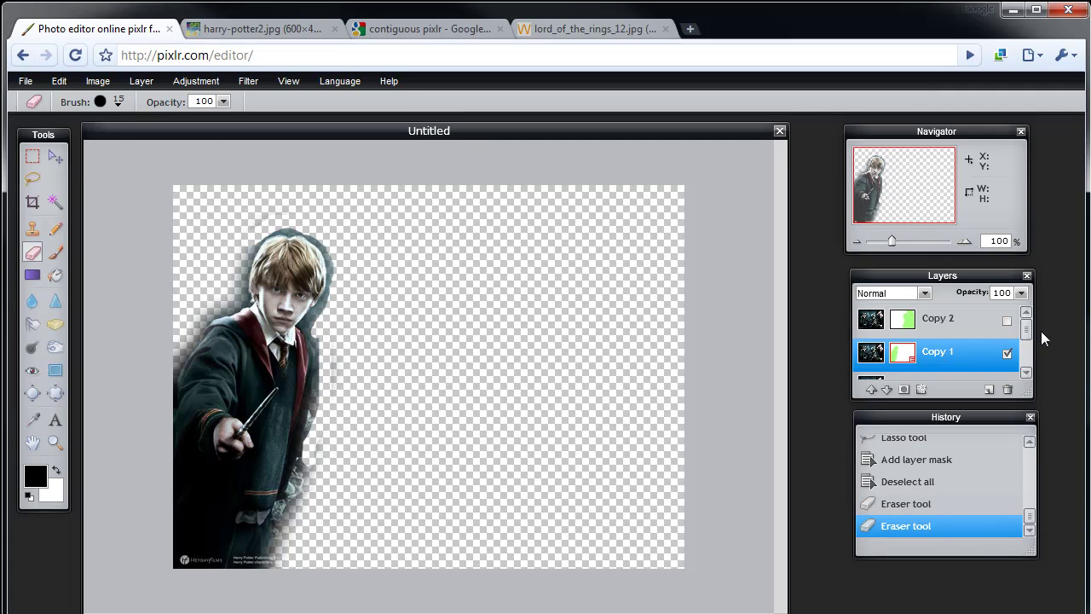
scroll(1030, 329, down, 1)
click(1008, 363)
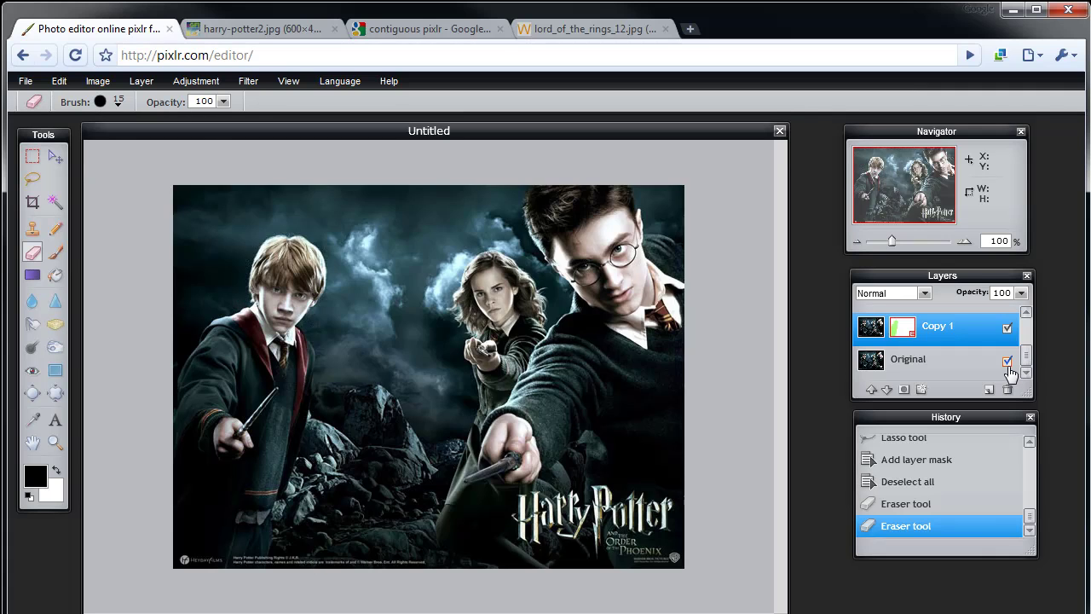
click(1007, 365)
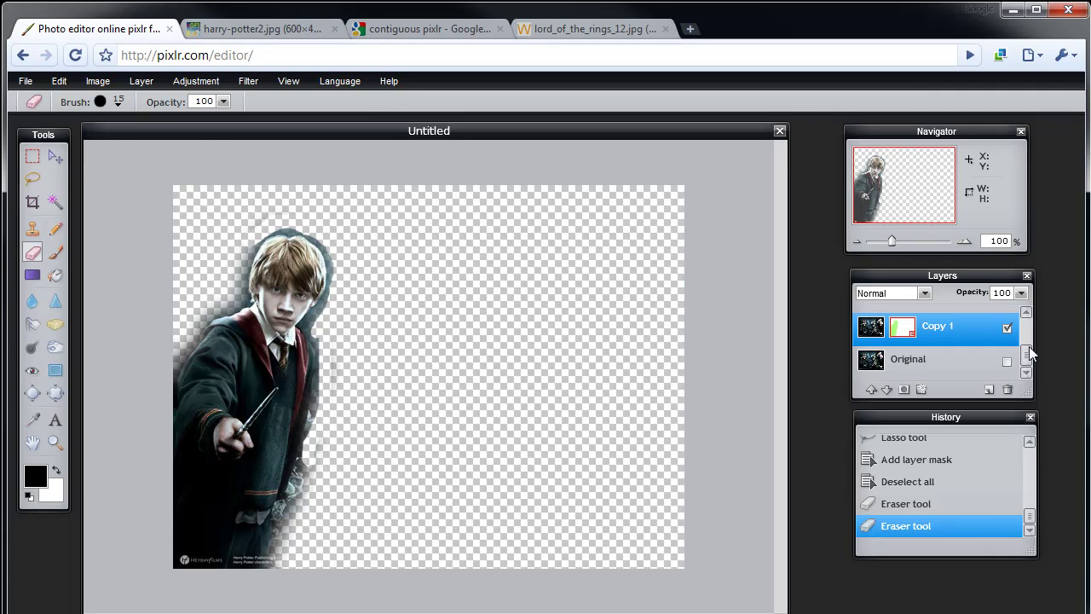
key(ctrl+z)
key(ctrl+z)
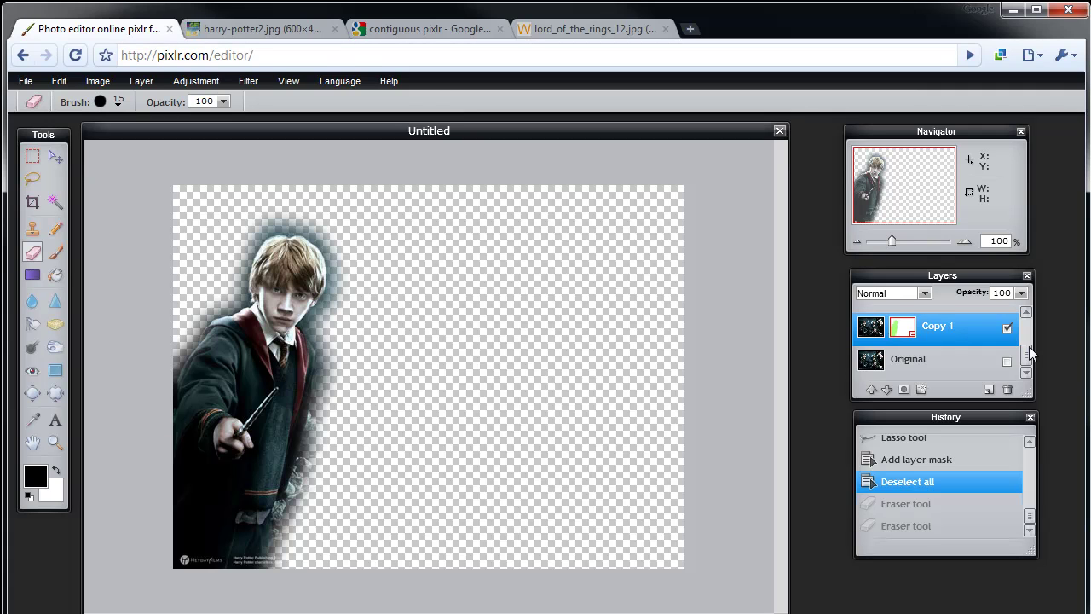
key(ctrl+j)
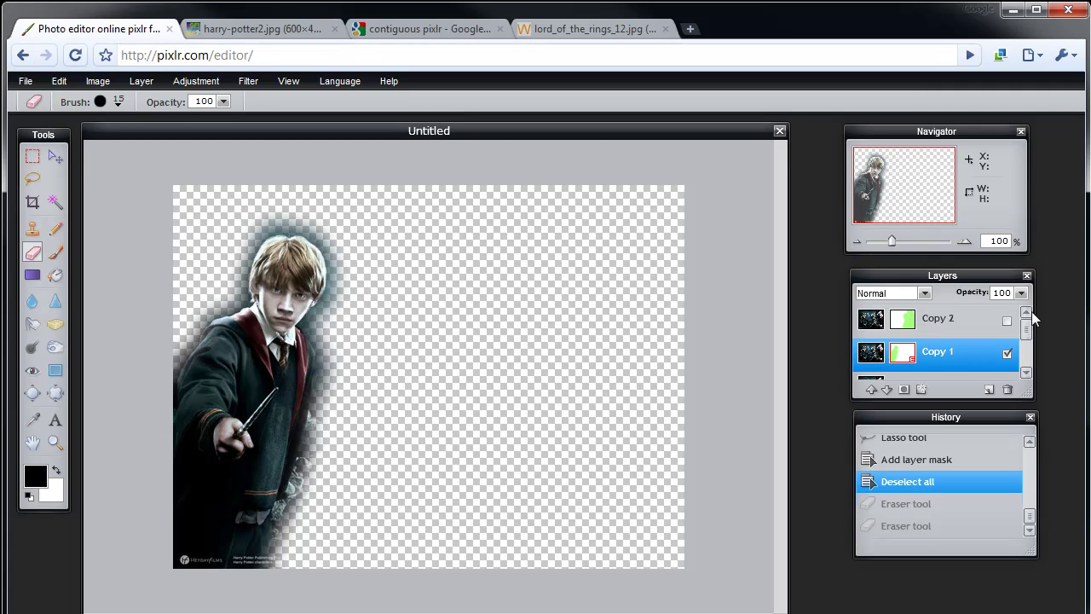
Permanently apply the layer mask on Copy 1
click(991, 328)
click(957, 352)
click(957, 333)
right_click(950, 346)
click(931, 352)
right_click(932, 350)
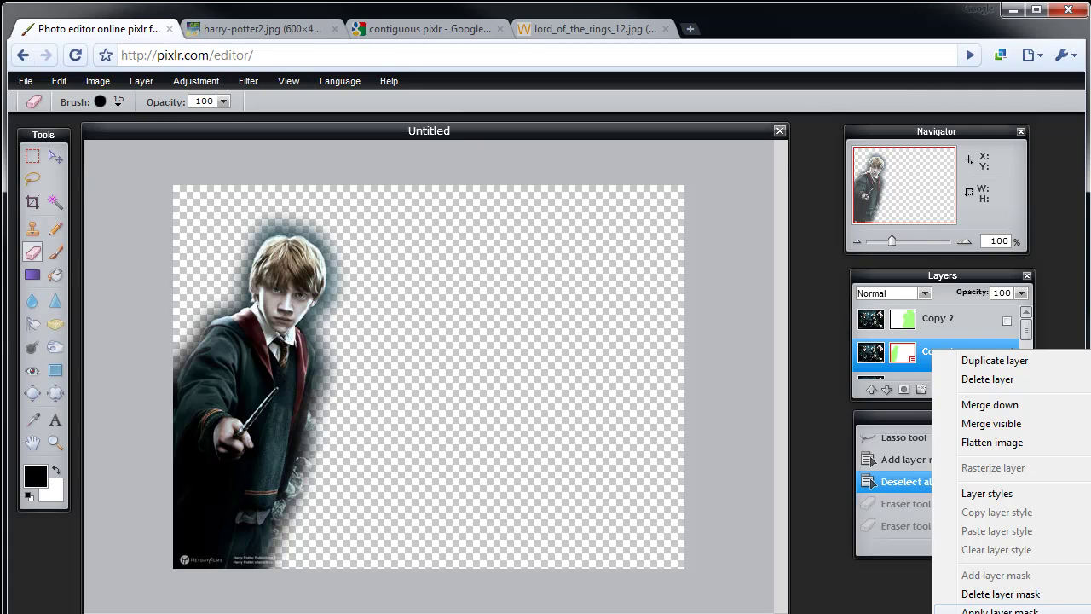
click(999, 610)
Permanently apply Copy 2's layer mask as well
right_click(949, 324)
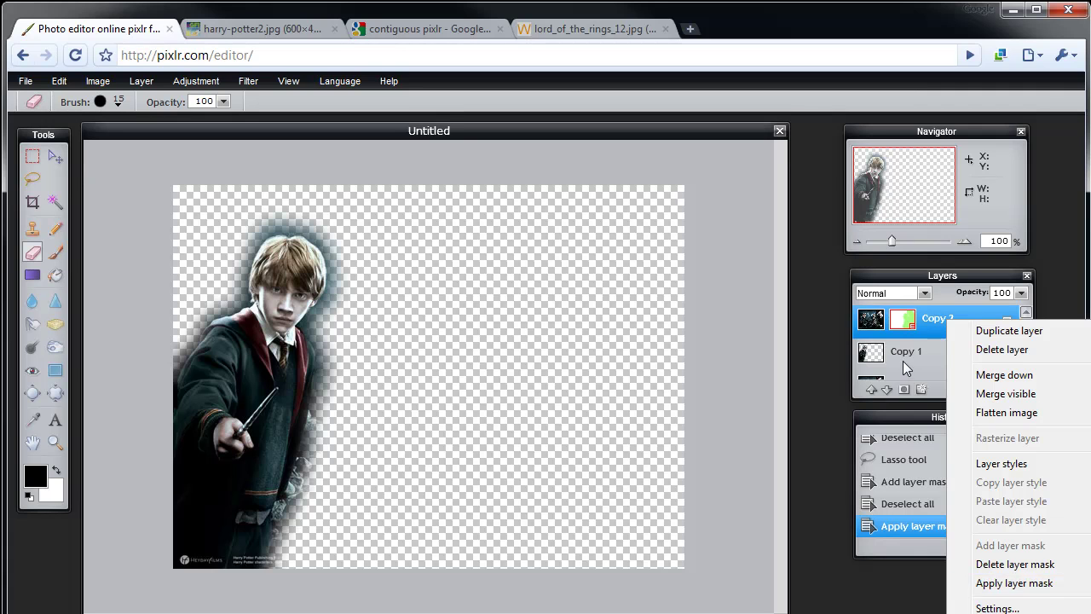
click(904, 361)
click(1007, 320)
click(972, 330)
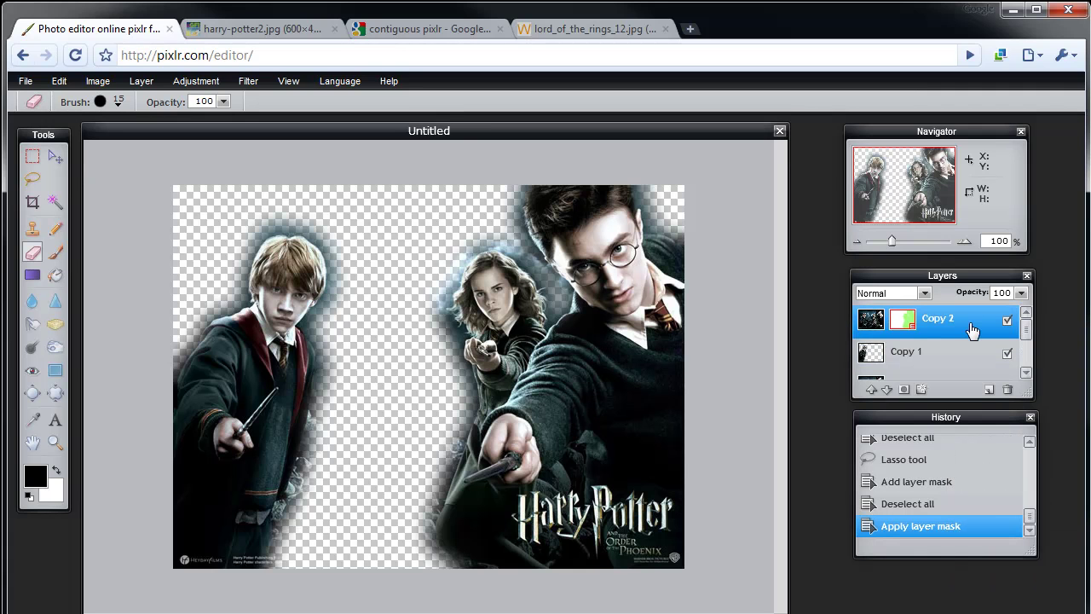
right_click(938, 318)
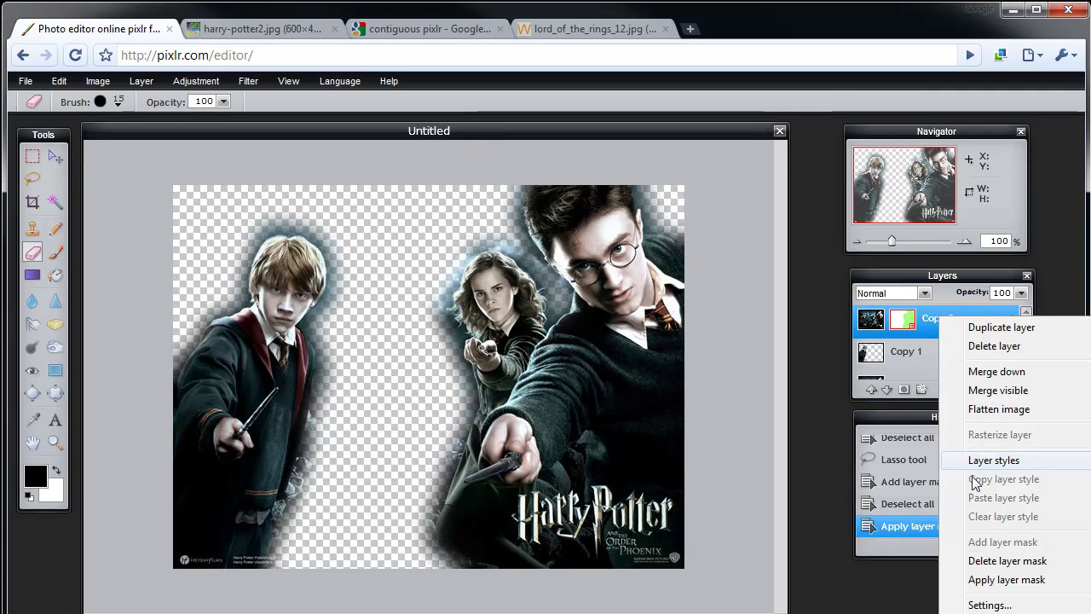
click(1029, 584)
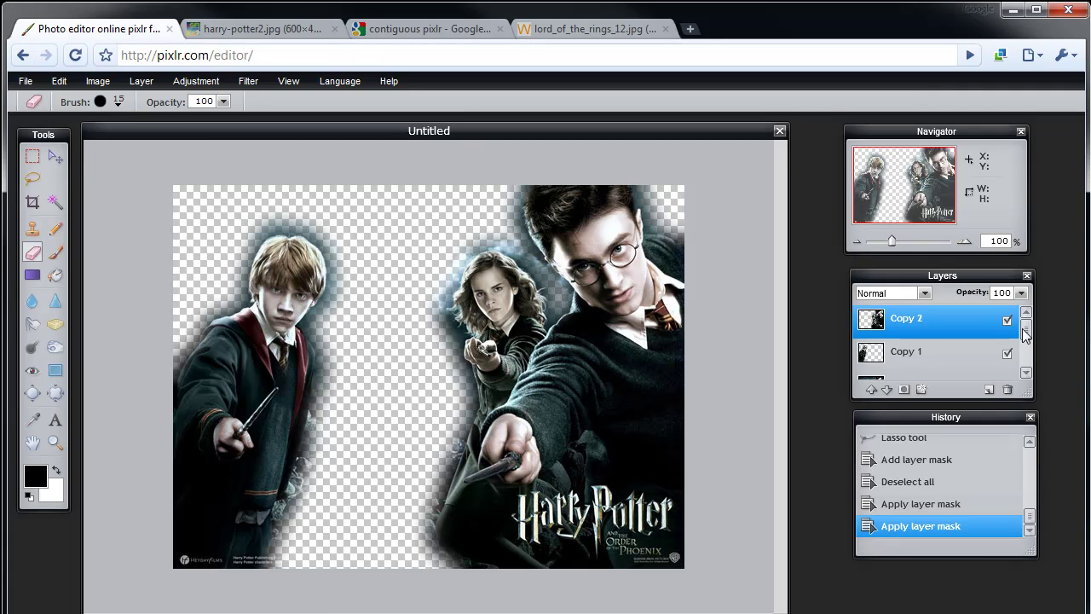
scroll(1026, 334, down, 1)
scroll(1026, 334, up, 1)
Select the Copy 1 layer, hide Copy 2, and zoom in twice on Ron
click(946, 358)
click(1007, 321)
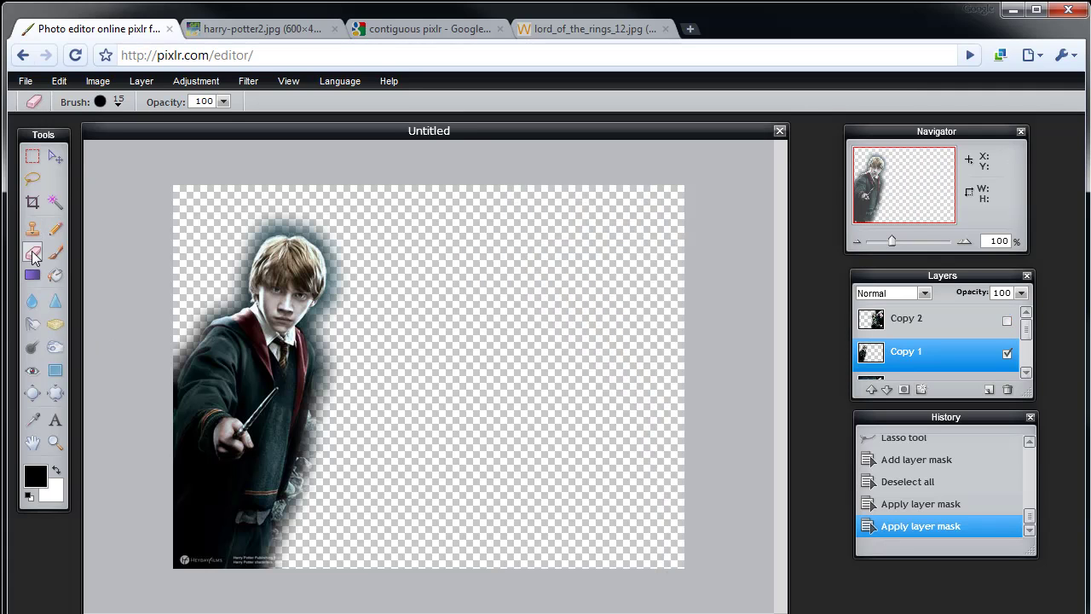
click(288, 82)
click(290, 99)
click(288, 82)
click(290, 99)
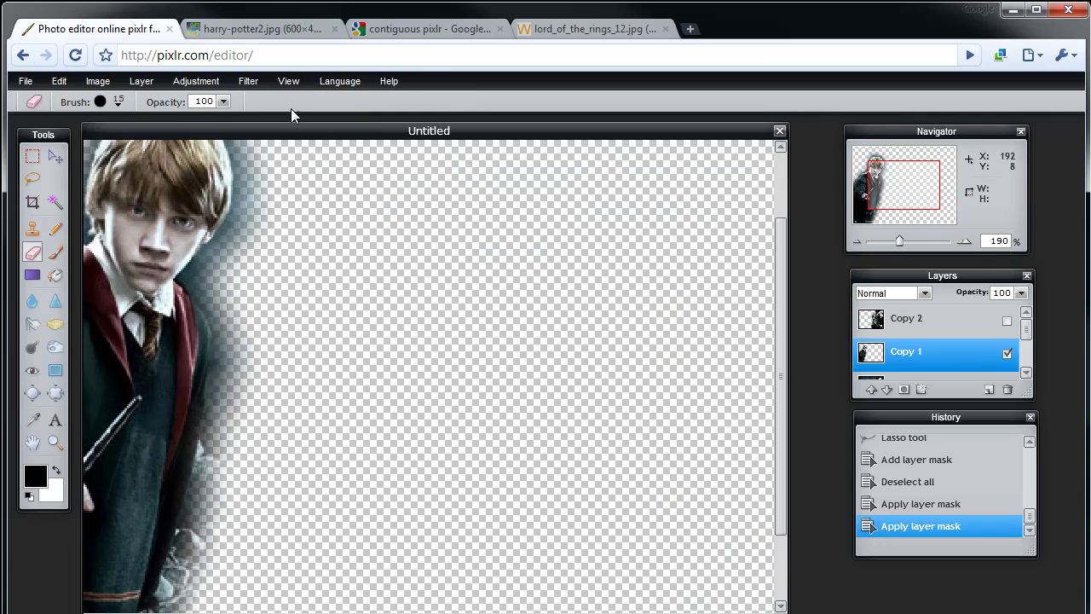
scroll(197, 598, up, 1)
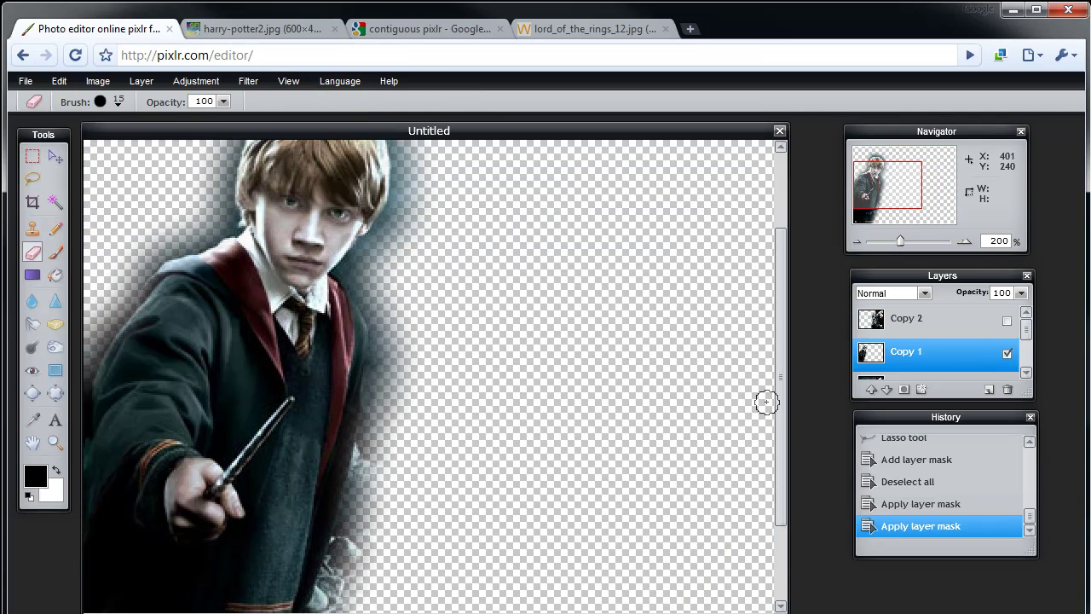
drag(770, 407, 784, 177)
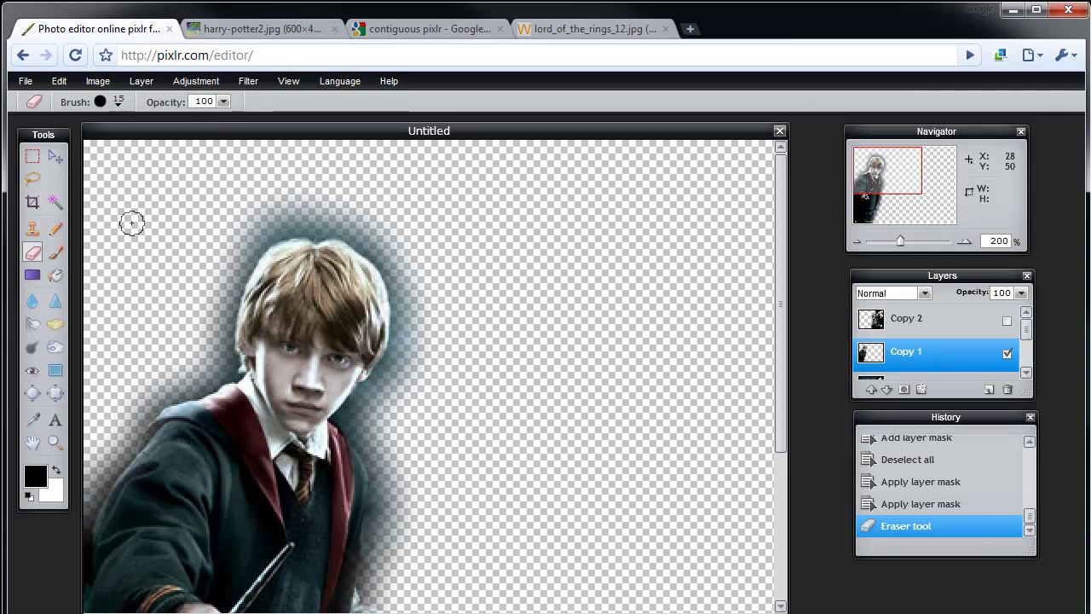
Set the eraser brush to the soft 25 preset with hardness 50
click(117, 104)
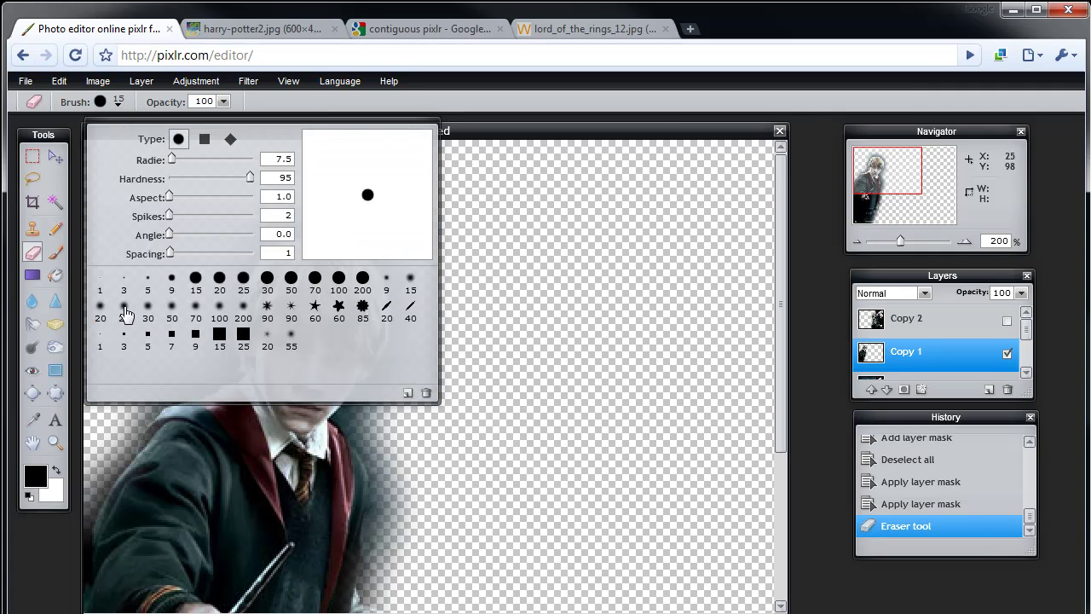
click(410, 284)
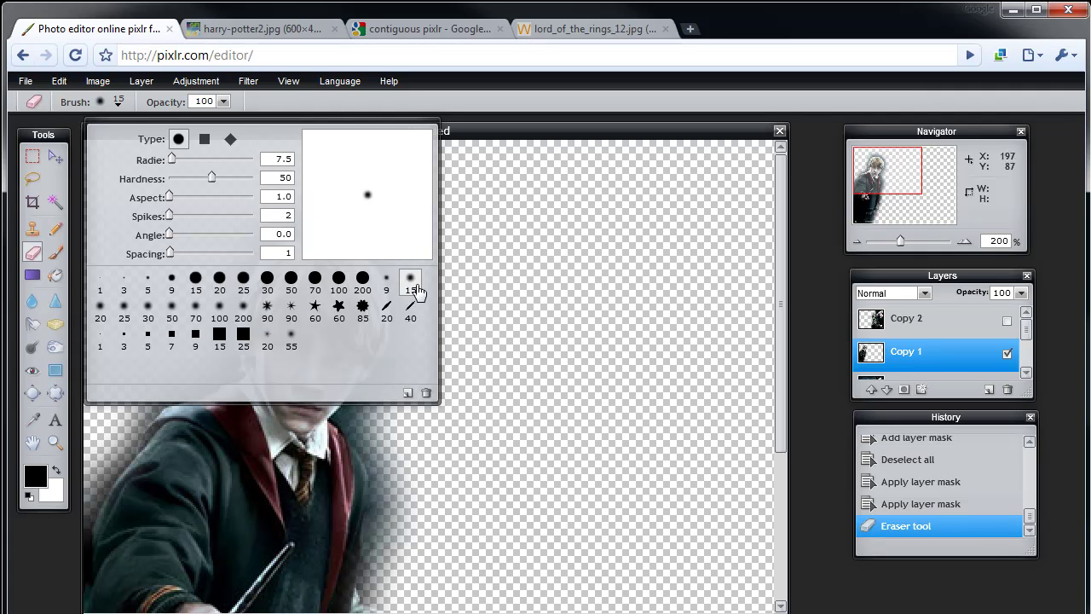
click(123, 309)
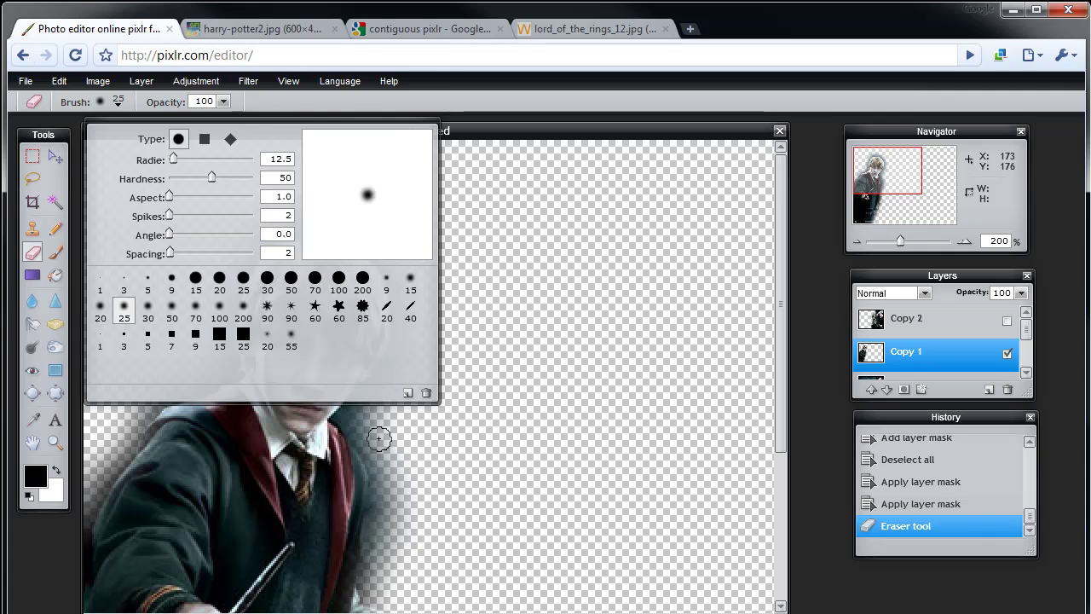
click(511, 352)
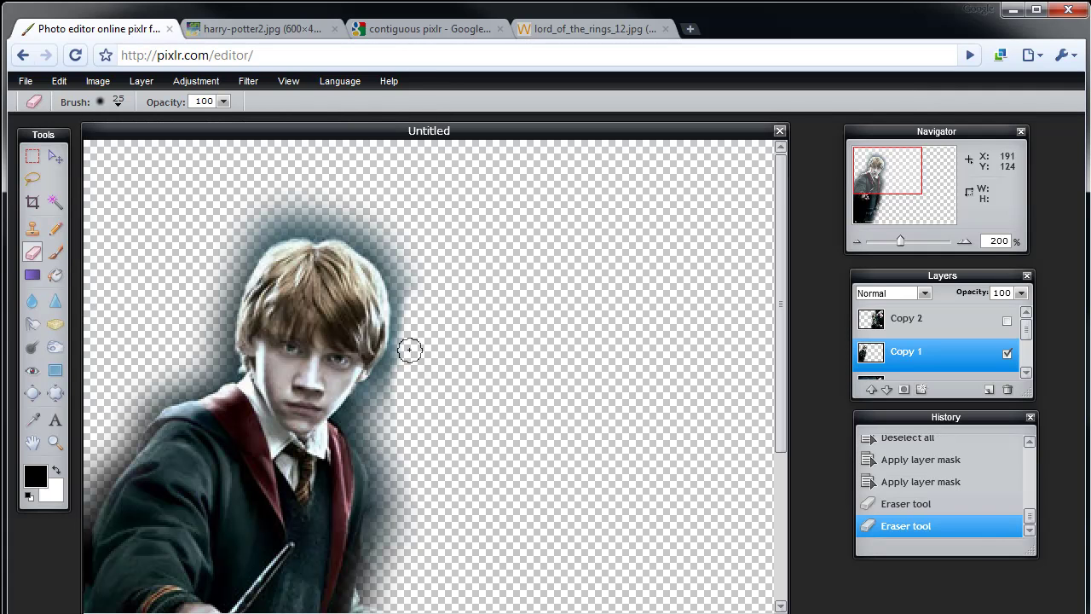
Erase the grey and bluish halo beside Ron's hair, jaw, shoulder and the robe's right edge
drag(409, 349, 378, 402)
mouse_move(362, 413)
mouse_down()
mouse_move(399, 368)
mouse_move(412, 317)
mouse_move(398, 256)
mouse_move(363, 223)
mouse_move(290, 216)
mouse_move(245, 234)
mouse_move(209, 325)
mouse_move(233, 233)
mouse_move(271, 206)
mouse_move(324, 201)
mouse_move(240, 251)
mouse_move(210, 355)
mouse_move(134, 406)
mouse_move(97, 479)
mouse_up()
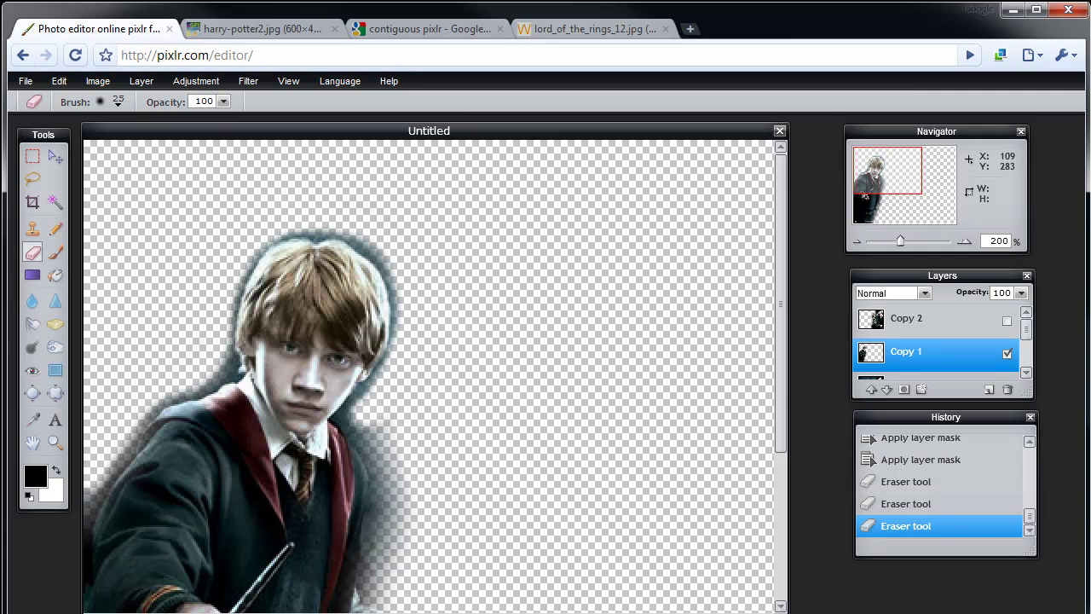
drag(777, 401, 778, 555)
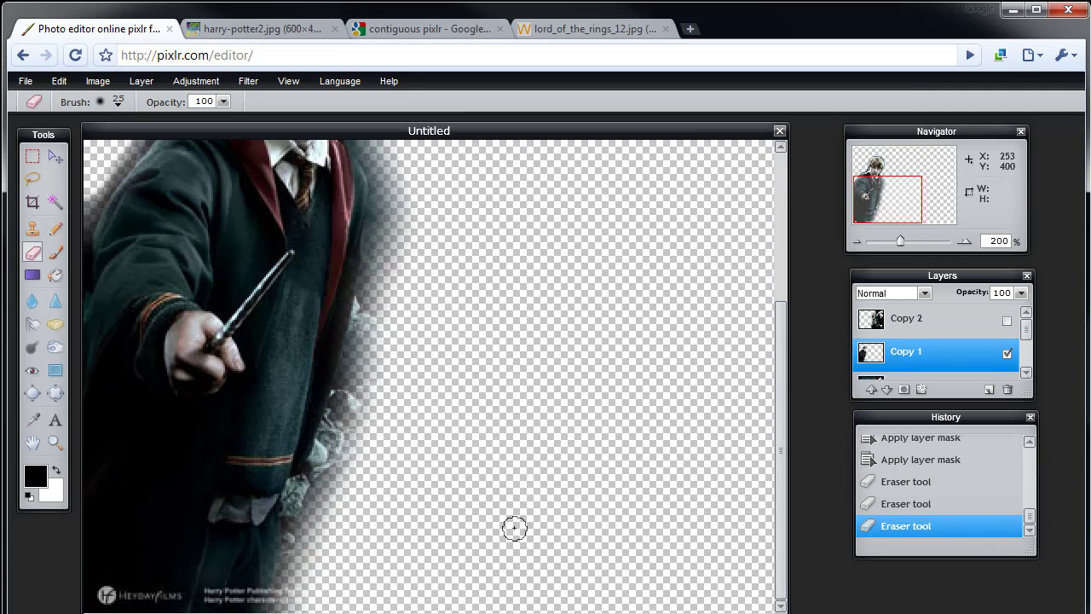
mouse_move(294, 569)
mouse_down()
mouse_move(303, 502)
mouse_move(329, 466)
mouse_move(309, 599)
mouse_move(288, 597)
mouse_move(291, 573)
mouse_move(382, 334)
mouse_move(393, 238)
mouse_up()
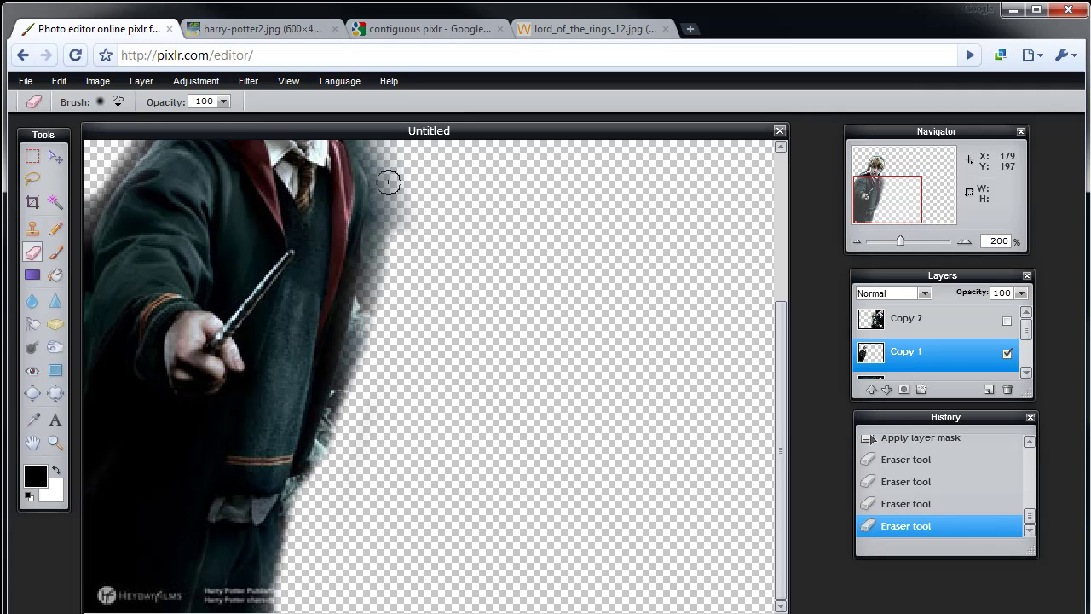
mouse_move(388, 182)
mouse_down()
mouse_move(378, 301)
mouse_move(318, 497)
mouse_move(385, 264)
mouse_up()
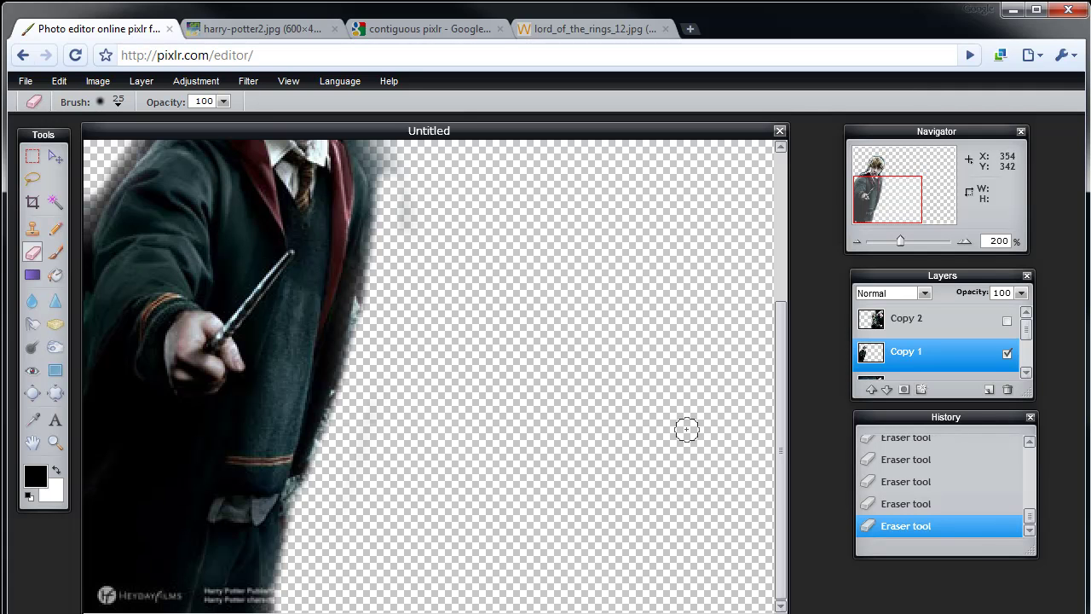
drag(779, 477, 801, 319)
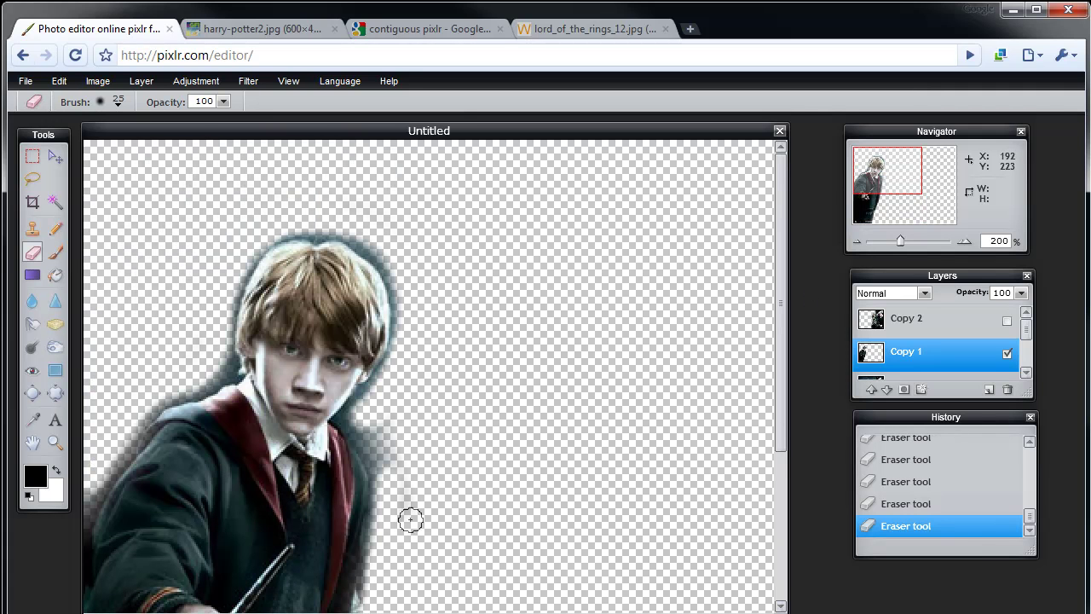
mouse_move(410, 520)
mouse_down()
mouse_move(392, 445)
mouse_move(364, 424)
mouse_move(384, 430)
mouse_move(391, 493)
mouse_move(378, 429)
mouse_move(356, 418)
mouse_move(378, 446)
mouse_up()
mouse_move(214, 340)
mouse_down()
mouse_move(231, 366)
mouse_move(173, 384)
mouse_move(119, 433)
mouse_move(68, 527)
mouse_move(69, 577)
mouse_move(98, 446)
mouse_up()
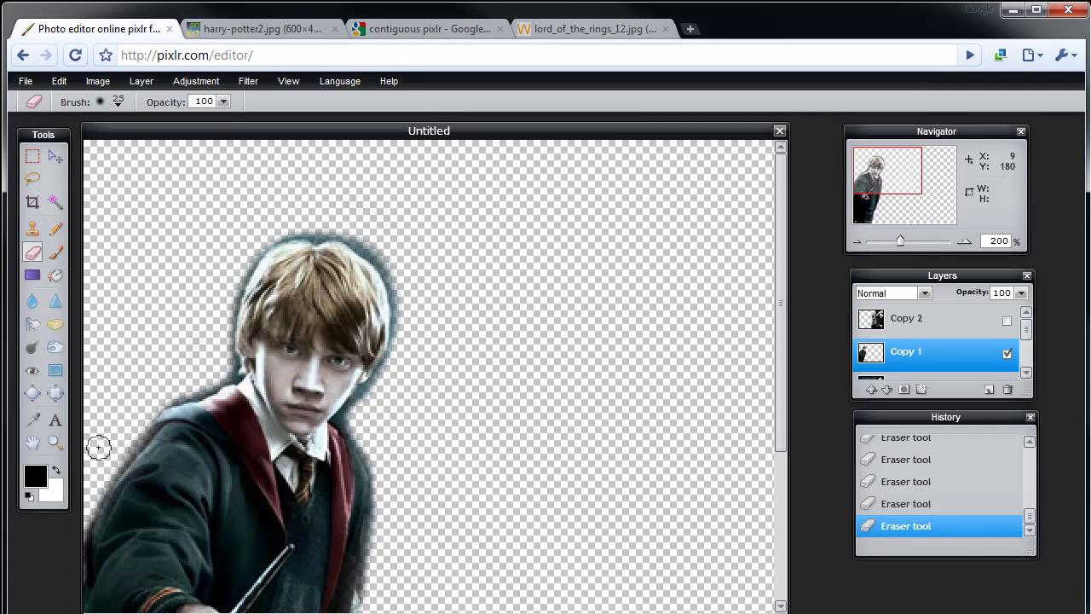
scroll(780, 290, down, 5)
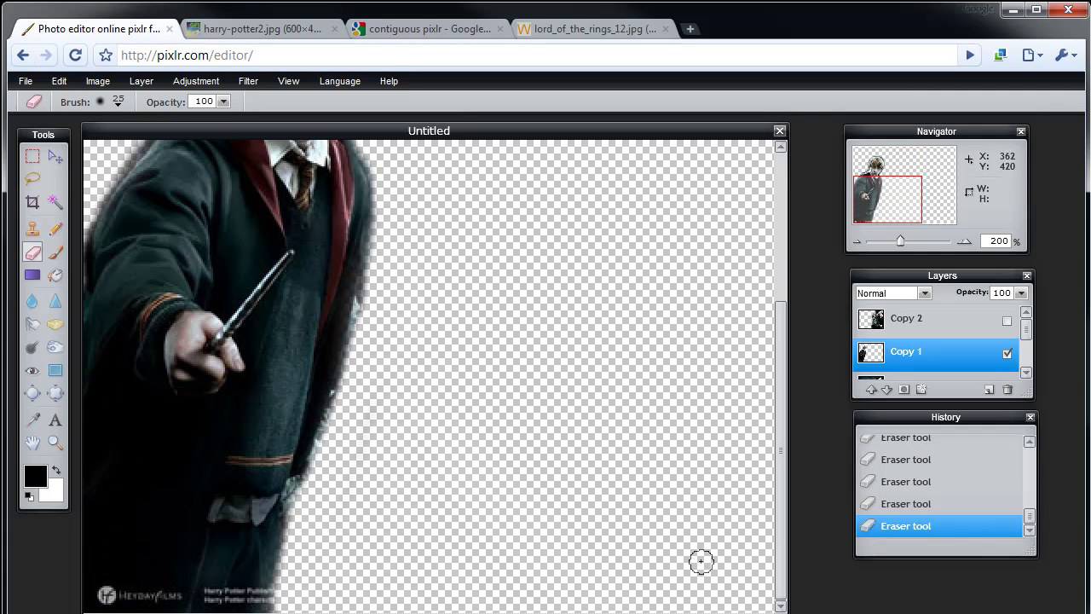
mouse_move(373, 300)
mouse_down()
mouse_move(373, 285)
mouse_move(315, 475)
mouse_up()
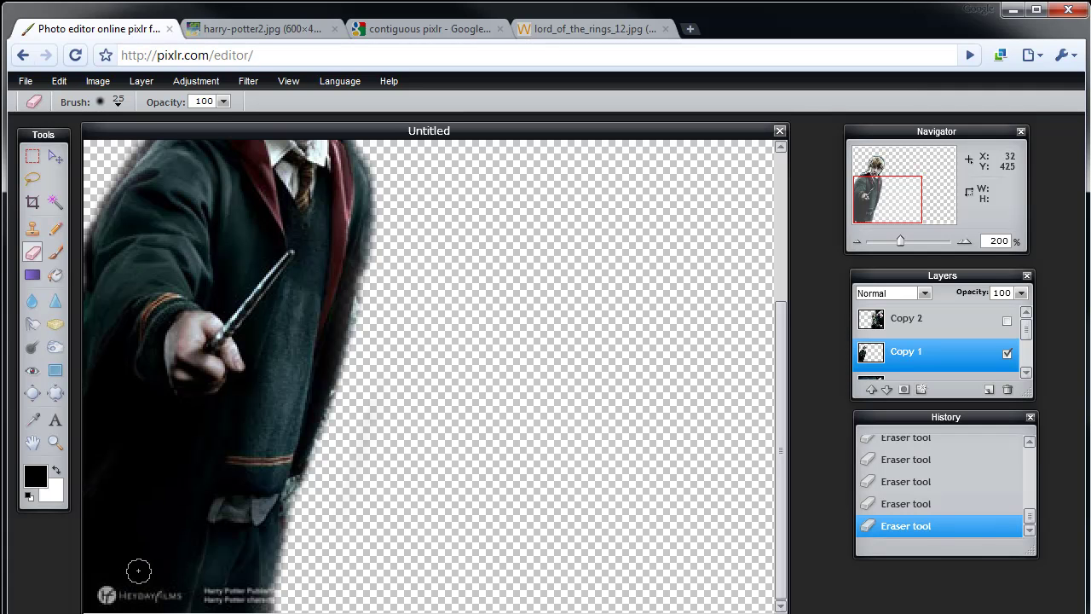
Switch to the Clone Stamp tool with the soft 15 brush
click(34, 230)
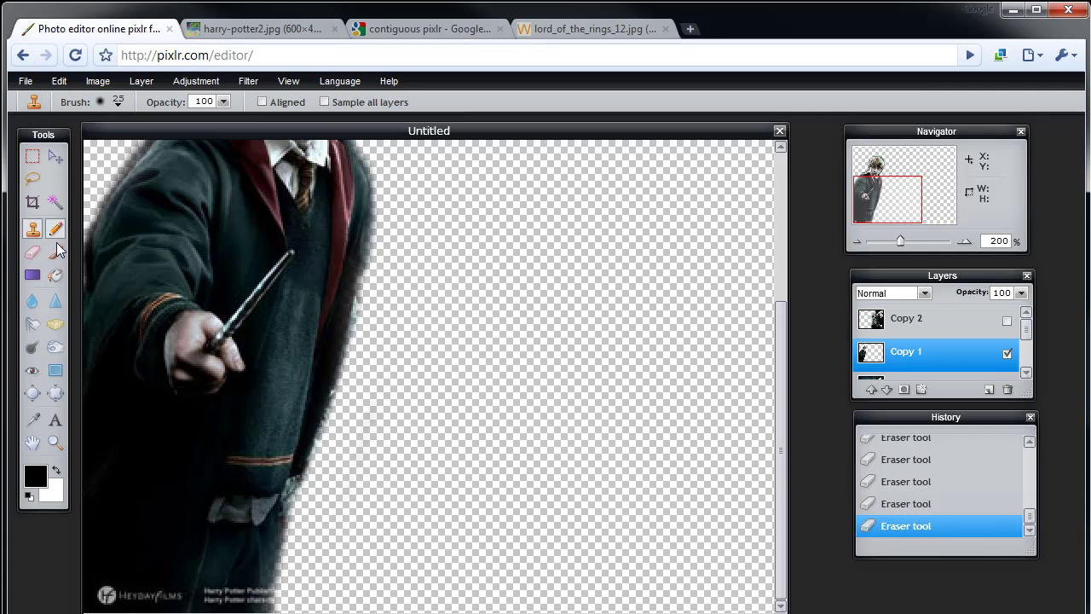
click(118, 102)
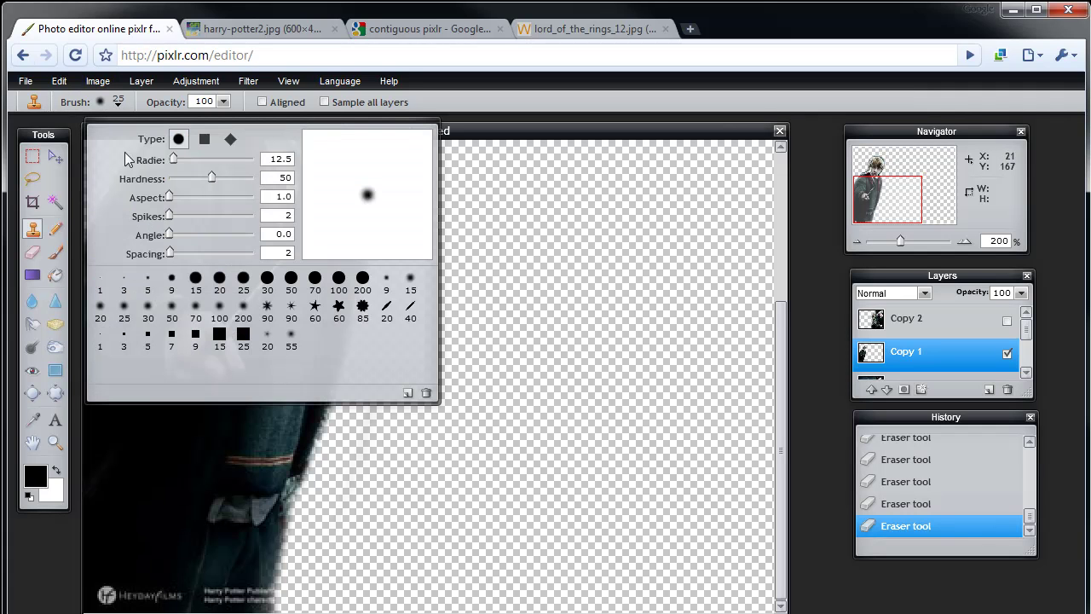
click(410, 277)
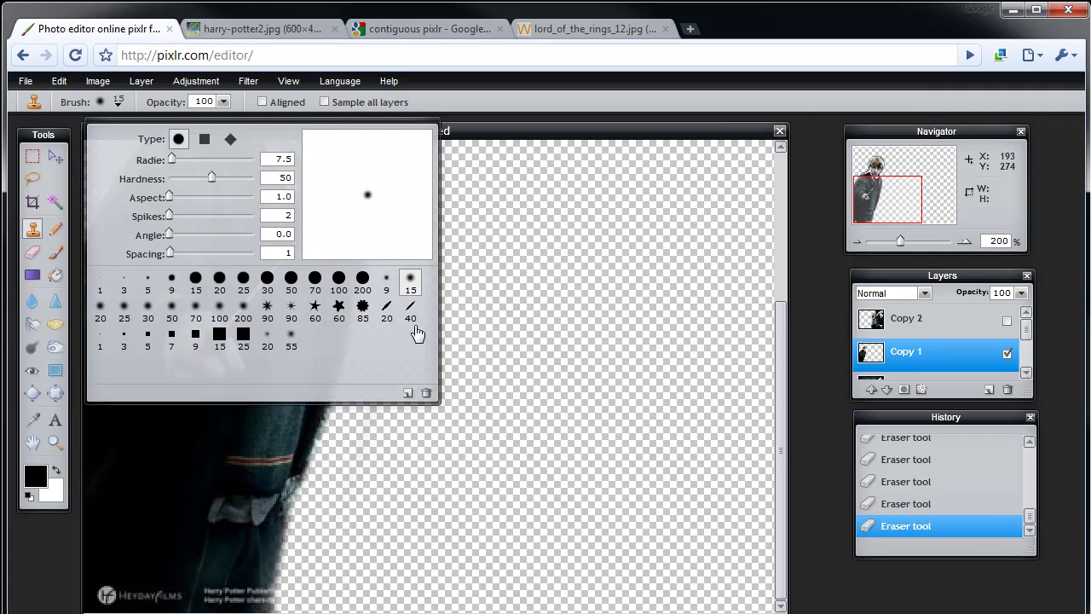
click(126, 539)
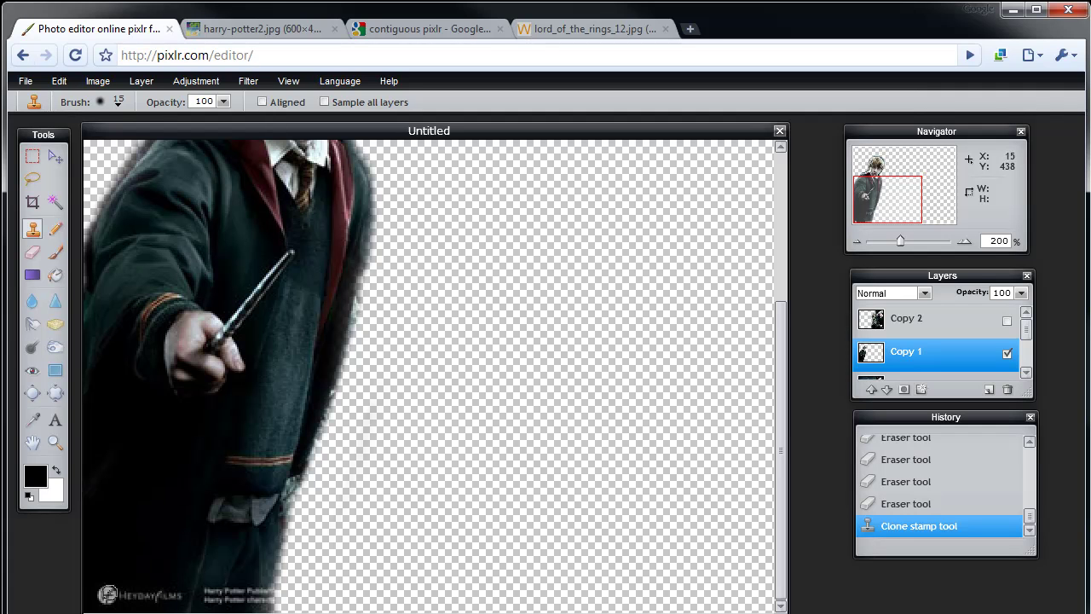
Clone robe texture over the HEYDAYFILMS logo and the small watermark text
drag(109, 592, 150, 596)
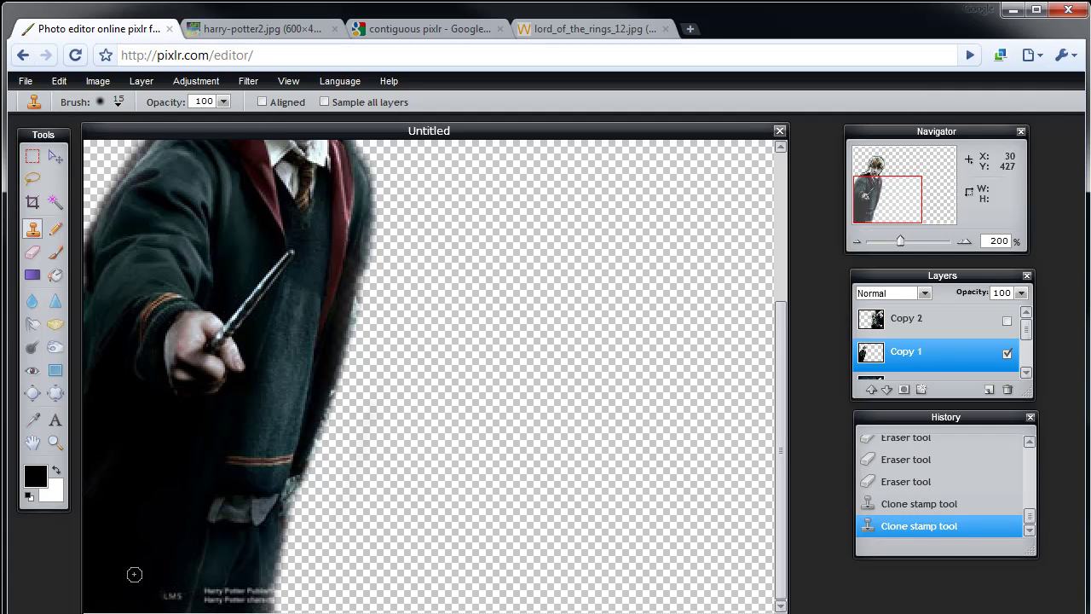
click(174, 595)
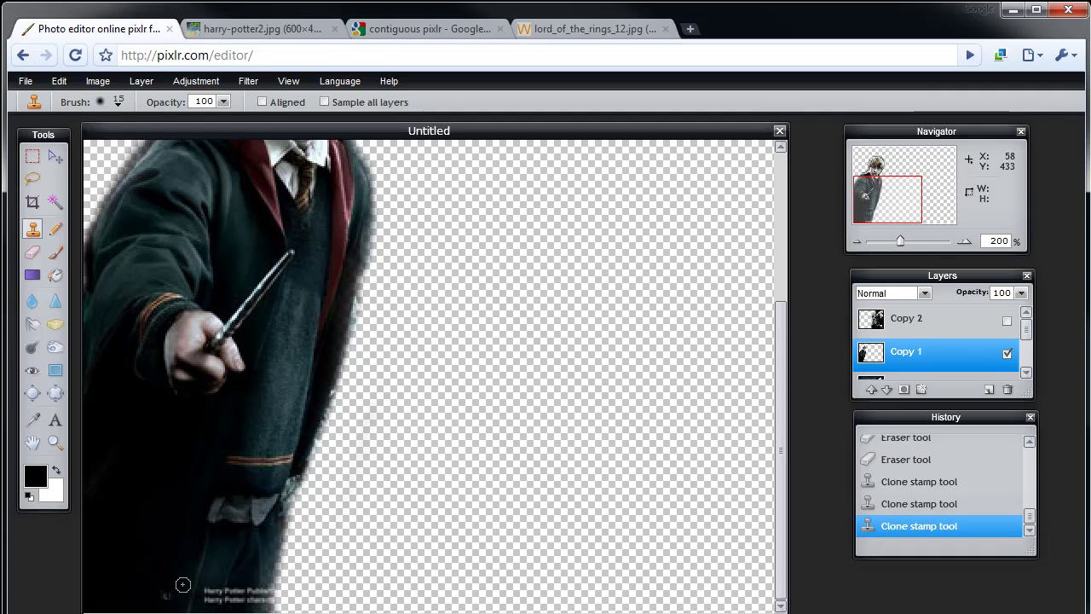
click(167, 599)
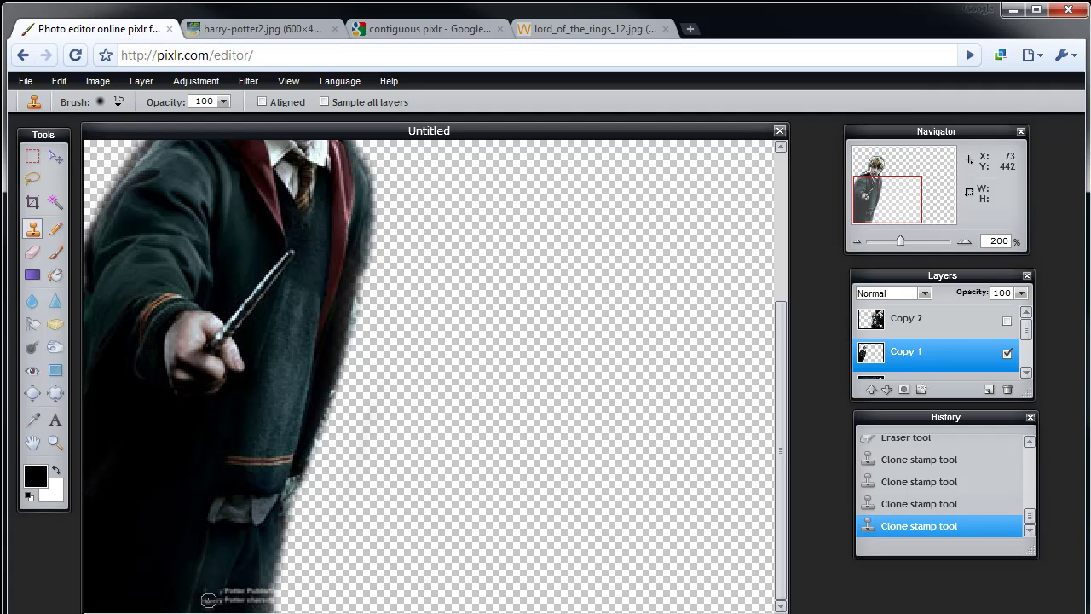
click(209, 591)
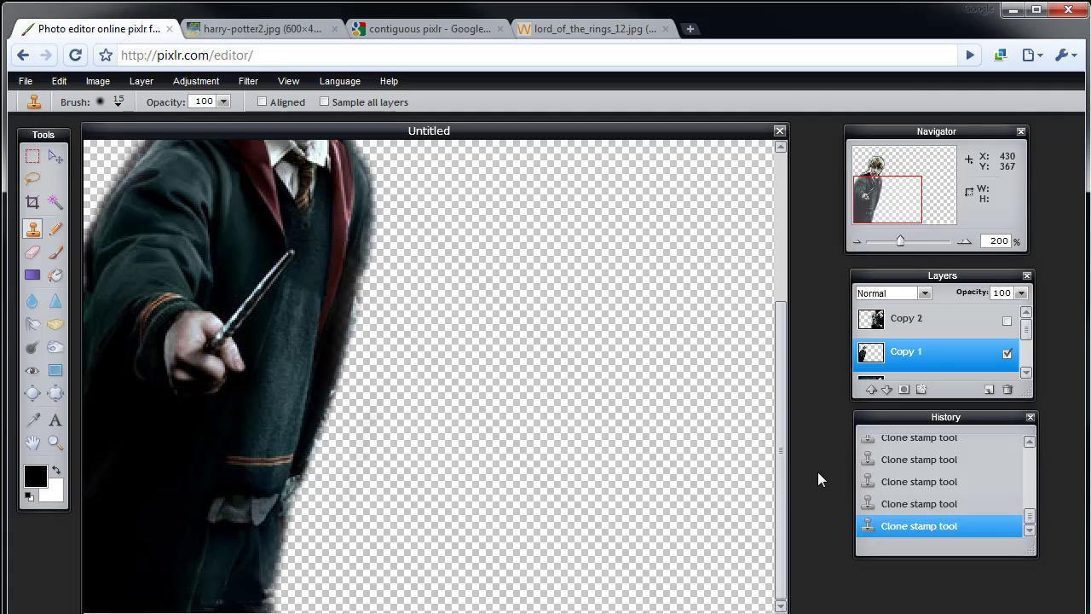
Show and select Copy 2 and hide Copy 1, revealing Harry, Hermione and the title
drag(784, 487, 667, 450)
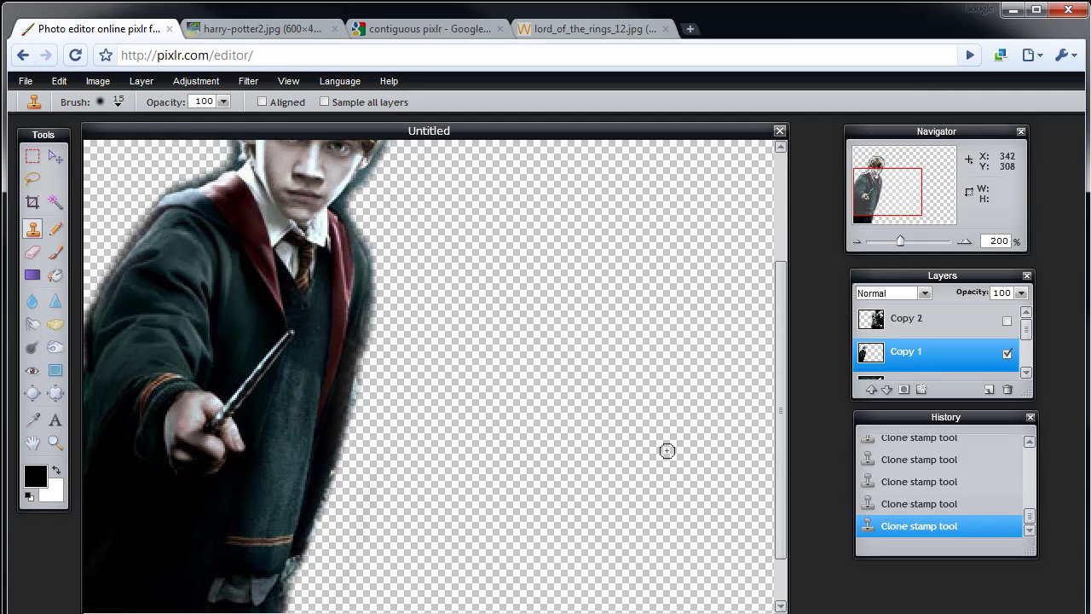
drag(783, 357, 764, 499)
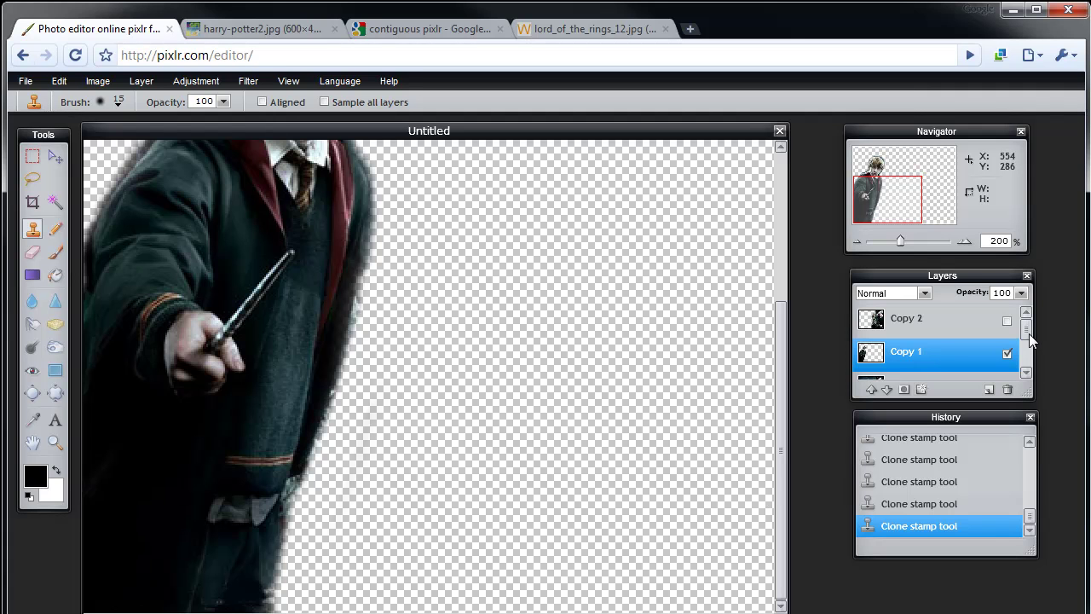
click(993, 324)
click(1006, 353)
click(1007, 320)
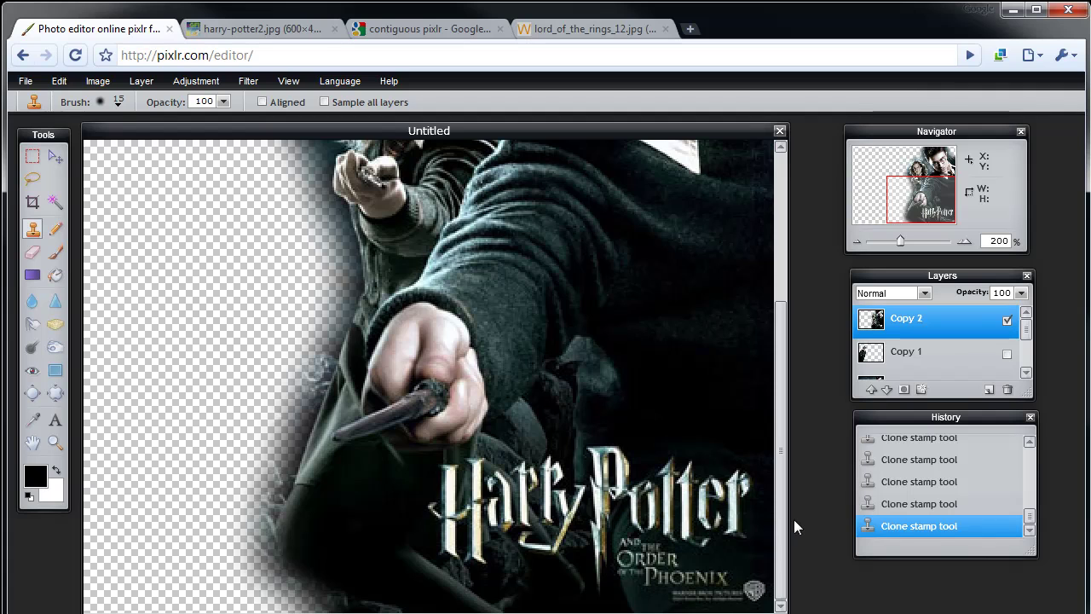
Erase the bluish glow between Hermione and Harry and along Harry's left edge, undoing one stroke
drag(794, 519, 792, 366)
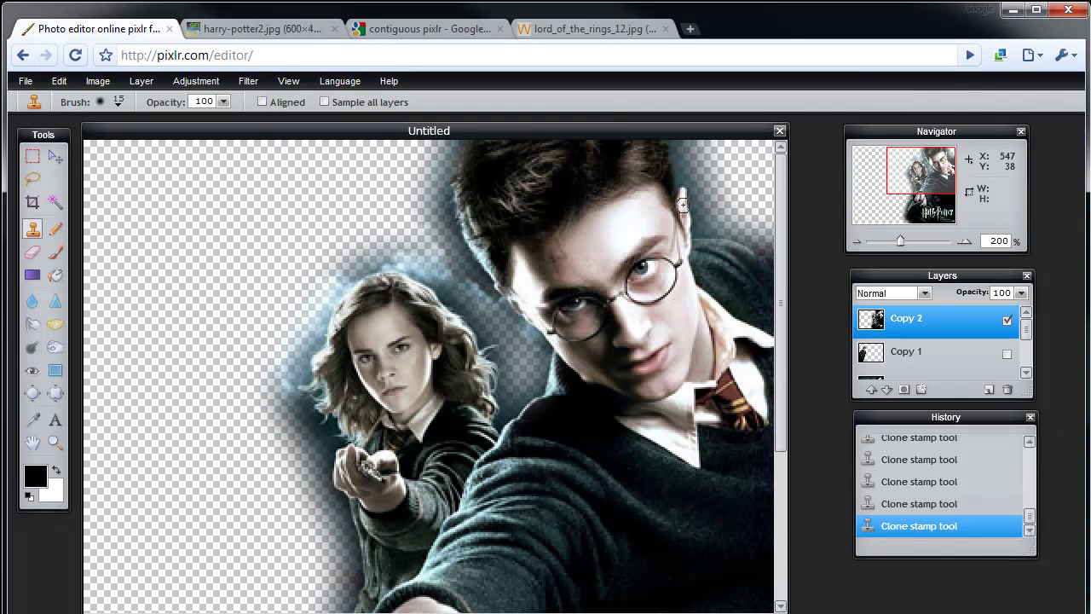
click(32, 252)
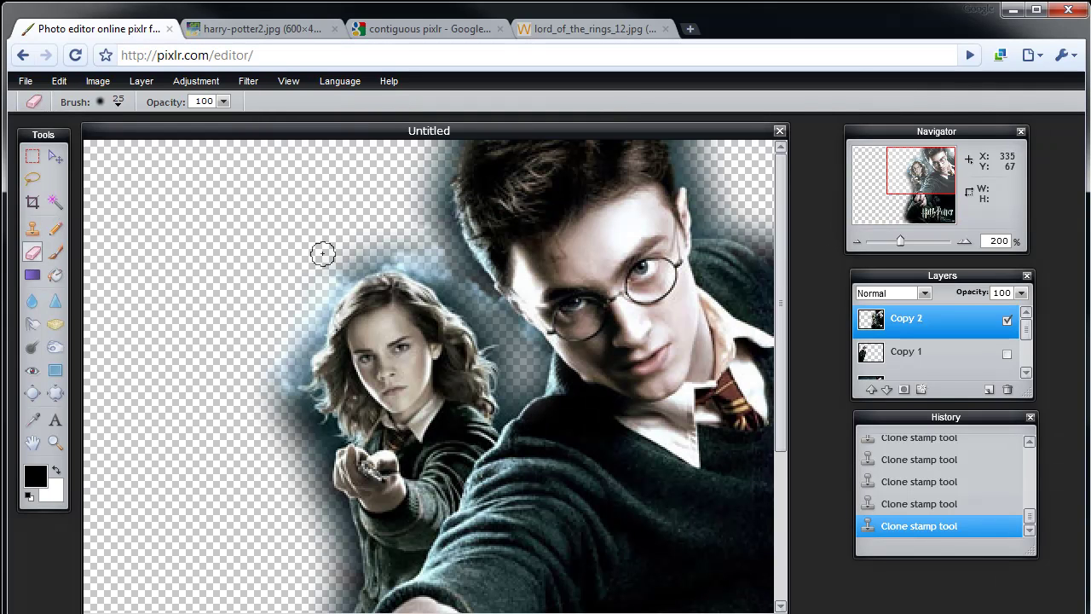
mouse_move(434, 266)
mouse_down()
mouse_move(426, 171)
mouse_move(447, 141)
mouse_move(427, 200)
mouse_move(435, 160)
mouse_move(445, 253)
mouse_move(520, 370)
mouse_move(510, 399)
mouse_move(528, 352)
mouse_move(501, 343)
mouse_move(453, 262)
mouse_move(401, 226)
mouse_move(329, 274)
mouse_move(294, 326)
mouse_move(312, 306)
mouse_move(273, 398)
mouse_move(297, 433)
mouse_move(284, 405)
mouse_move(320, 271)
mouse_up()
key(ctrl+z)
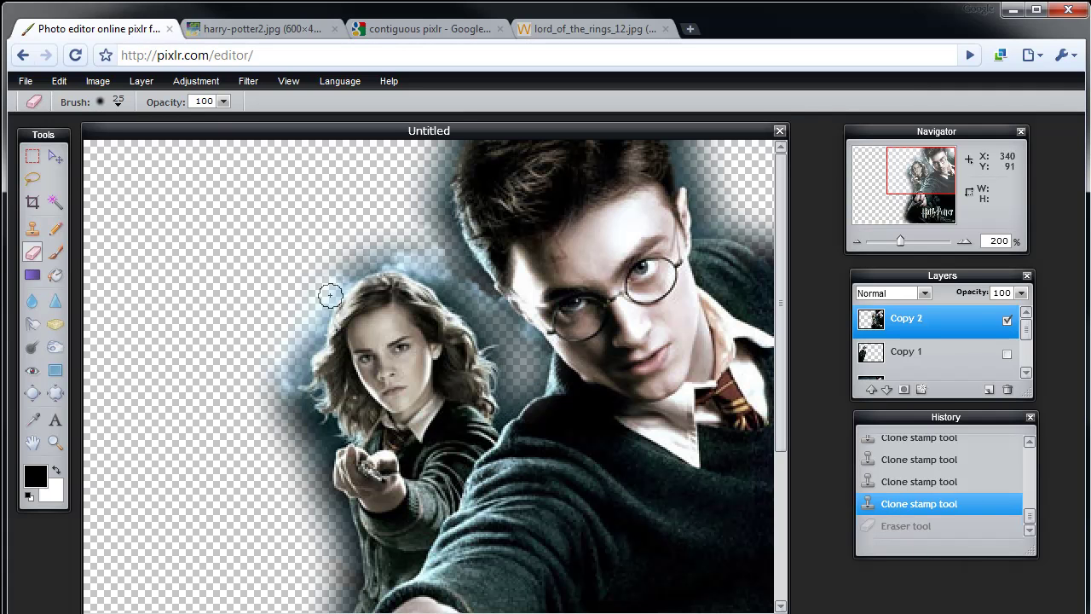
mouse_move(448, 242)
mouse_down()
mouse_move(520, 349)
mouse_move(506, 409)
mouse_move(528, 368)
mouse_move(438, 266)
mouse_move(392, 249)
mouse_move(326, 284)
mouse_move(302, 316)
mouse_move(278, 409)
mouse_move(308, 459)
mouse_move(322, 554)
mouse_up()
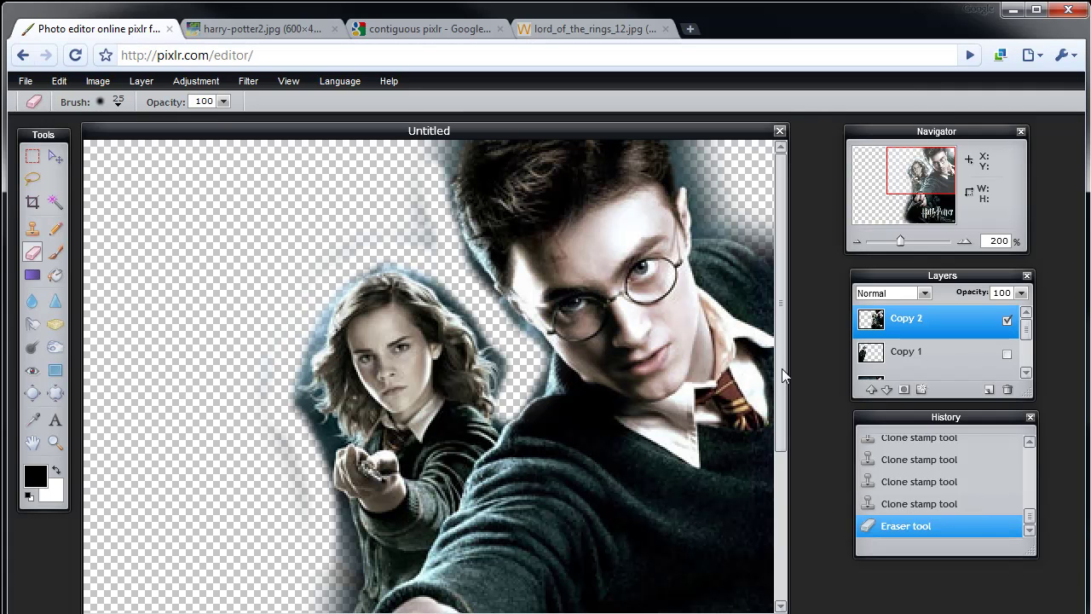
drag(782, 368, 767, 604)
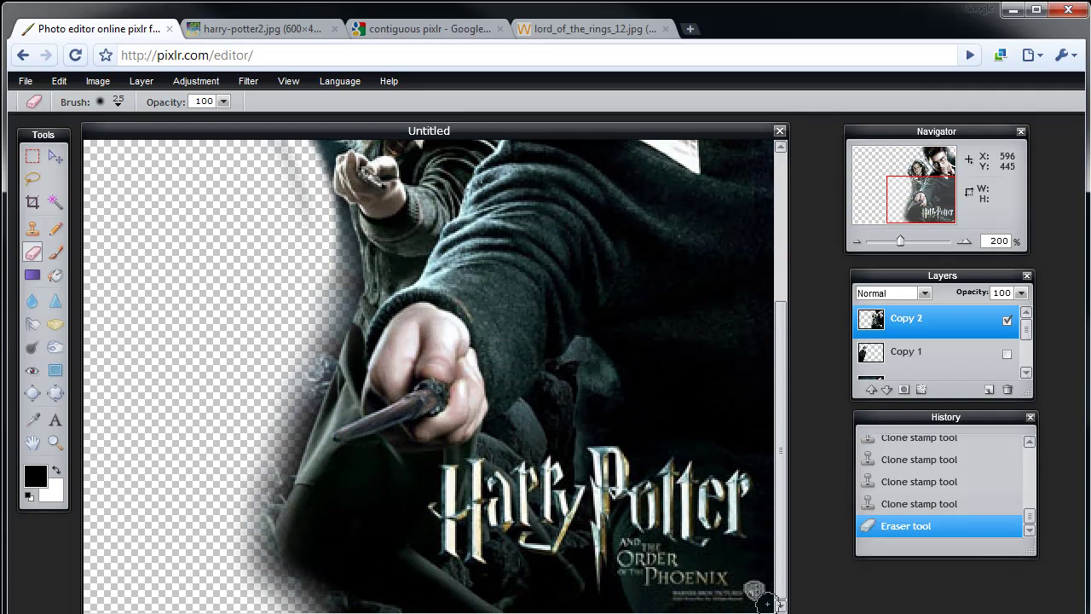
mouse_move(310, 341)
mouse_down()
mouse_move(236, 578)
mouse_move(257, 422)
mouse_move(334, 273)
mouse_move(284, 424)
mouse_move(308, 333)
mouse_move(310, 244)
mouse_move(294, 163)
mouse_move(333, 243)
mouse_move(338, 287)
mouse_move(261, 518)
mouse_move(273, 578)
mouse_move(295, 605)
mouse_up()
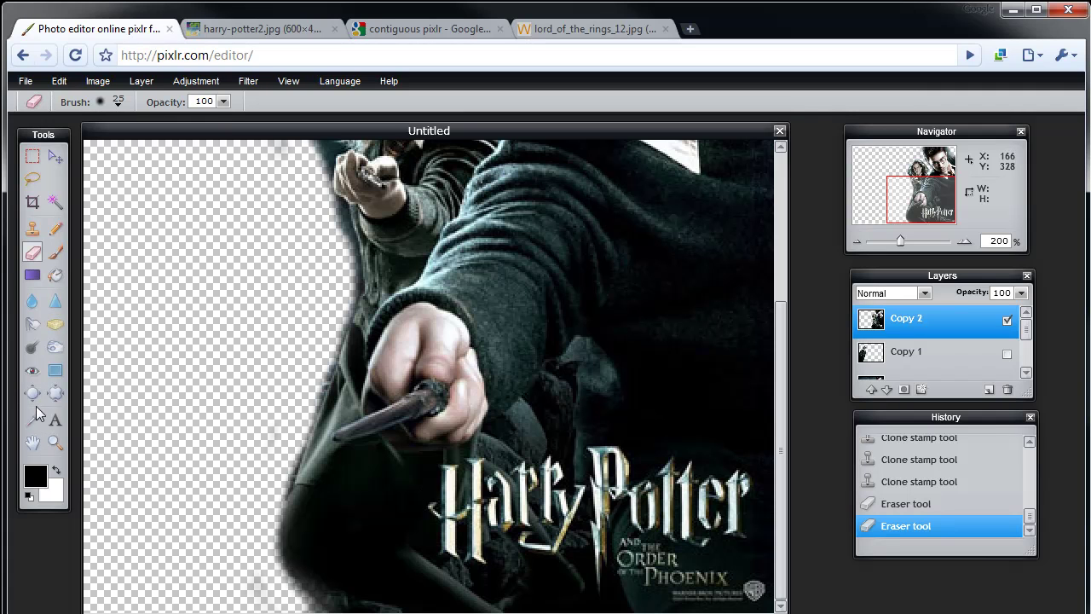
Clone dark texture over the Phoenix subtitle, the small studio text and the 'otter' of Potter
click(33, 229)
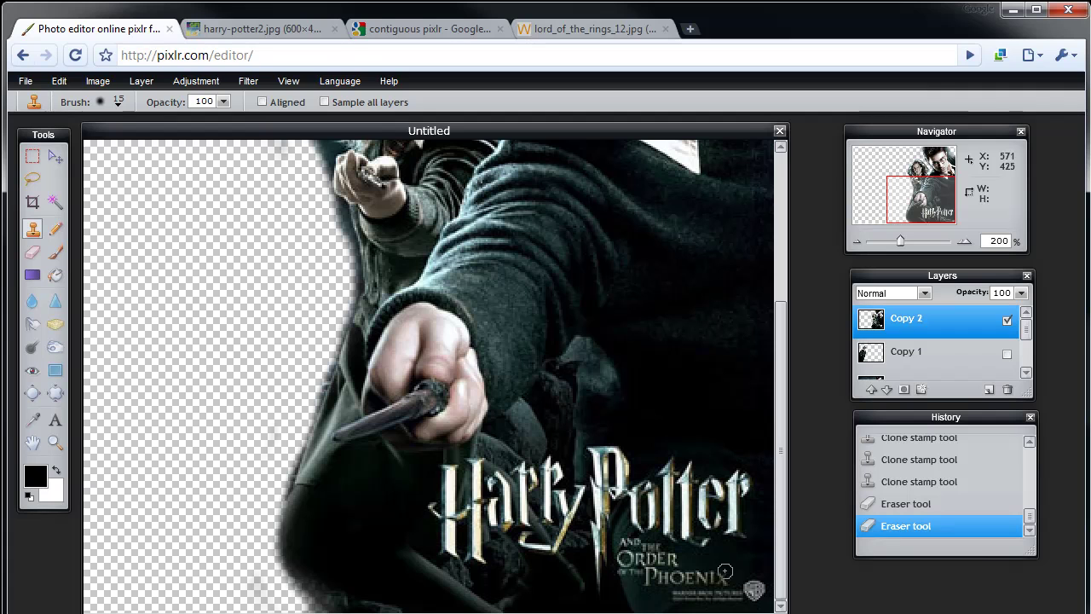
mouse_move(723, 566)
mouse_down()
mouse_move(695, 576)
mouse_move(690, 591)
mouse_move(716, 581)
mouse_move(696, 589)
mouse_move(760, 585)
mouse_move(686, 567)
mouse_move(678, 596)
mouse_move(647, 565)
mouse_move(661, 587)
mouse_move(651, 576)
mouse_move(718, 580)
mouse_move(695, 580)
mouse_move(649, 546)
mouse_move(656, 583)
mouse_move(628, 543)
mouse_up()
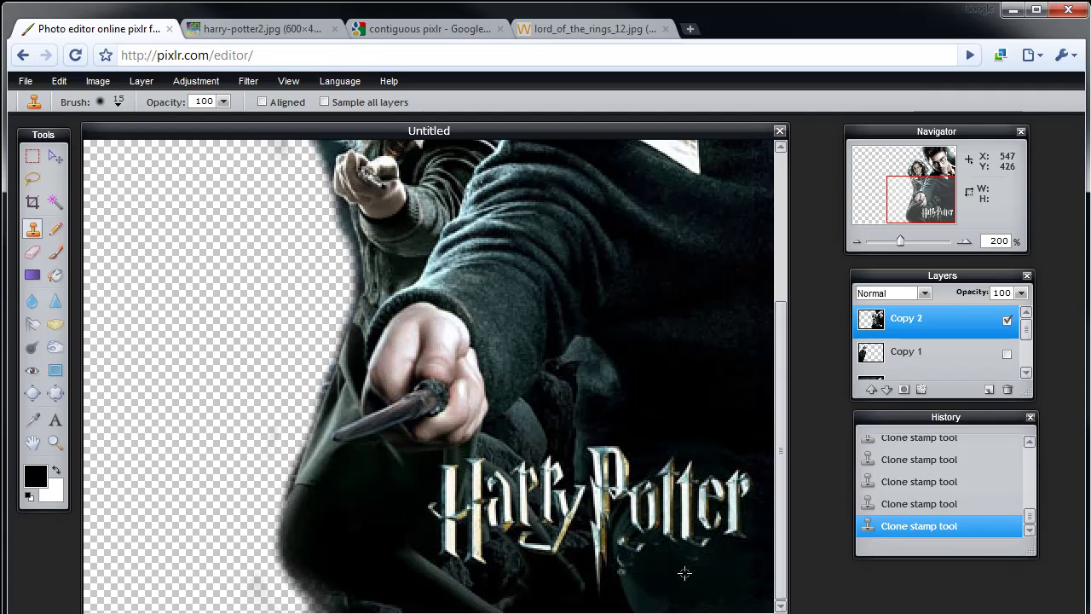
mouse_move(663, 580)
mouse_down()
mouse_move(633, 578)
mouse_move(628, 557)
mouse_move(646, 538)
mouse_up()
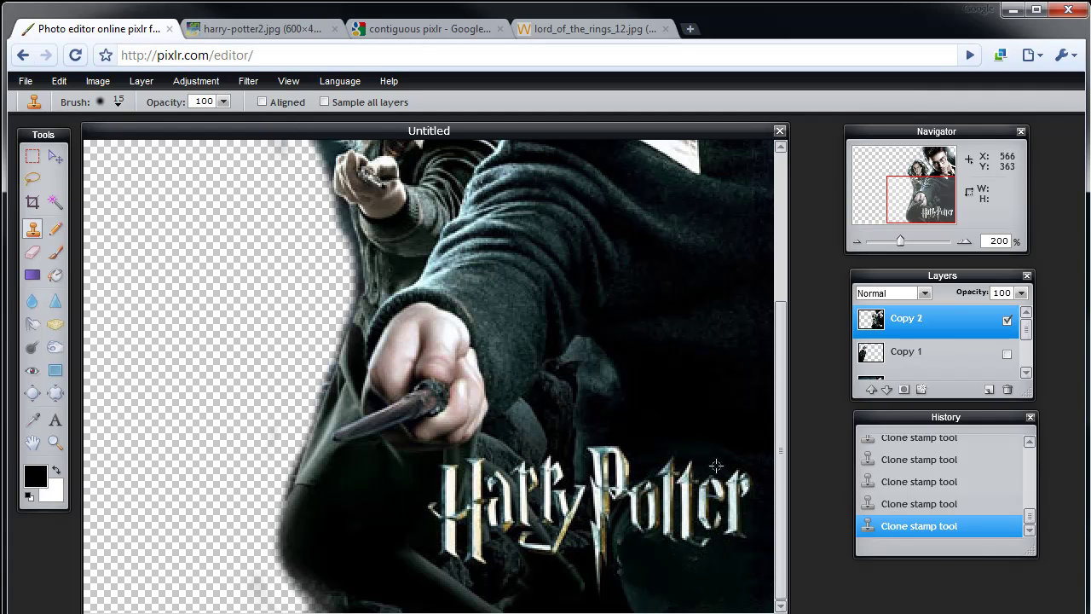
mouse_move(693, 582)
mouse_down()
mouse_move(678, 524)
mouse_move(691, 526)
mouse_move(685, 538)
mouse_move(685, 523)
mouse_move(665, 524)
mouse_move(722, 519)
mouse_move(666, 508)
mouse_up()
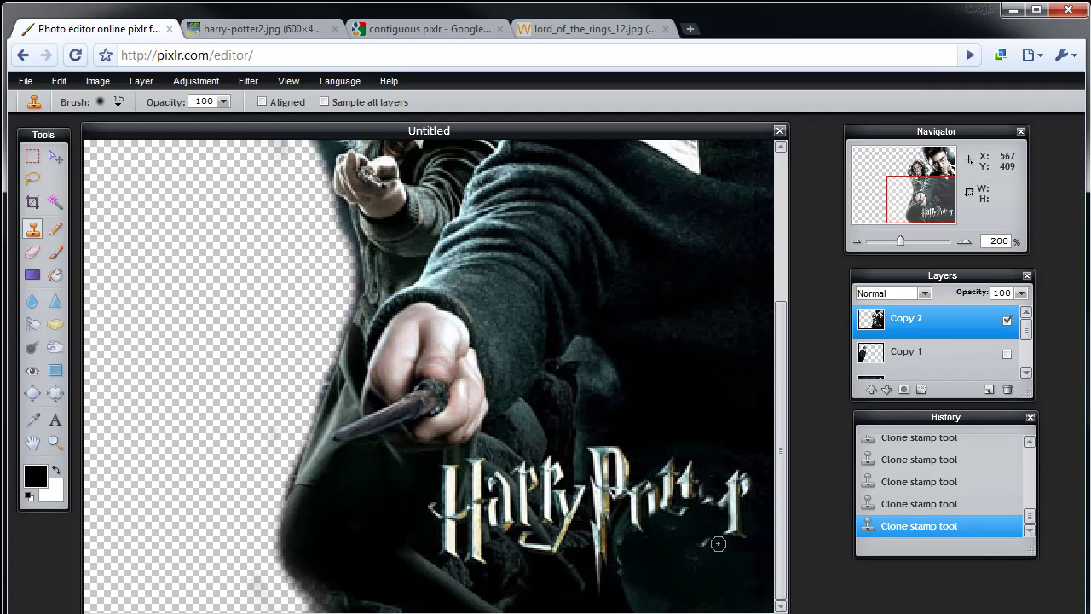
mouse_move(718, 543)
mouse_down()
mouse_move(689, 532)
mouse_move(677, 502)
mouse_move(714, 500)
mouse_move(682, 480)
mouse_move(696, 469)
mouse_move(677, 524)
mouse_up()
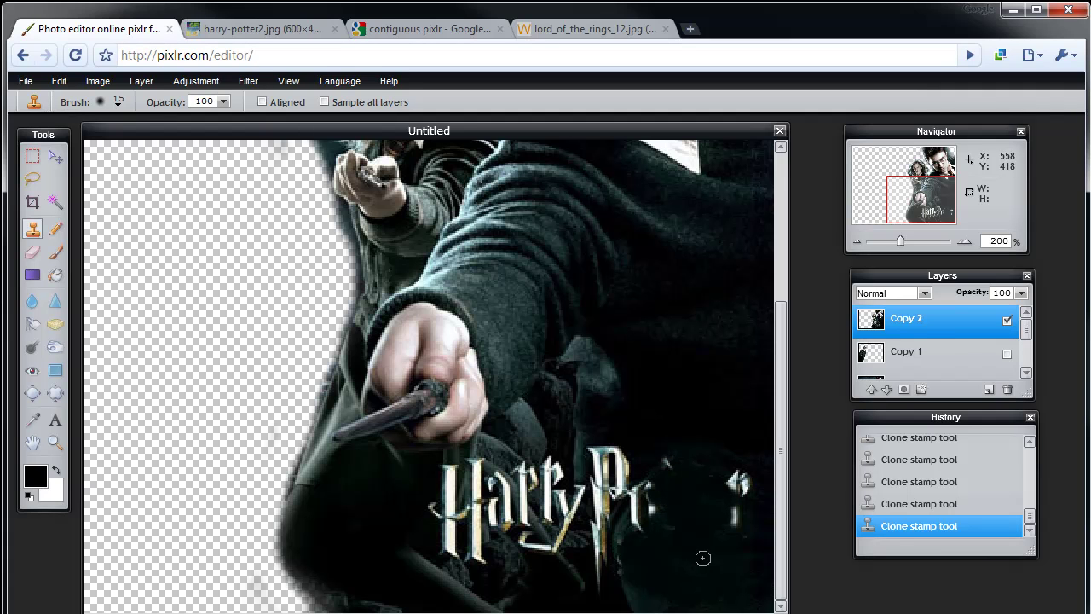